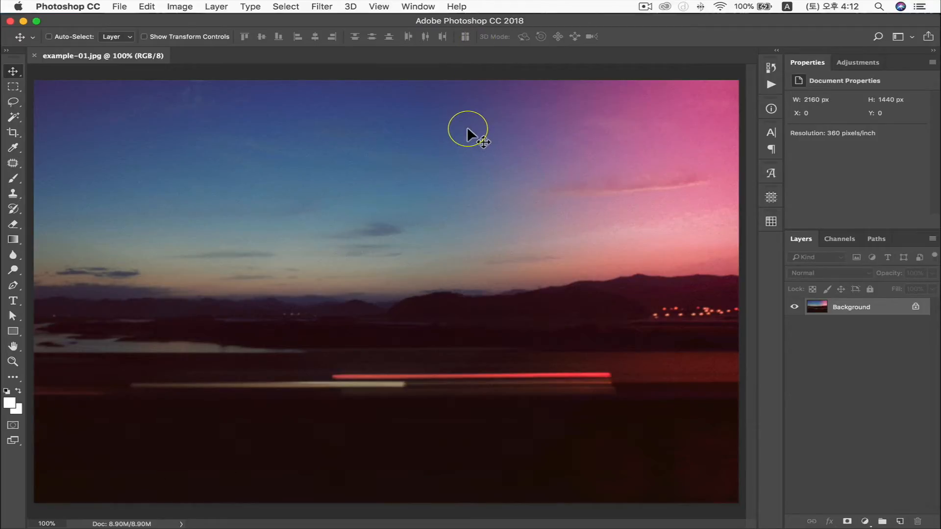
# Add a text layer reading '17 11 21 near the middle of the photo.
pyautogui.press('t')
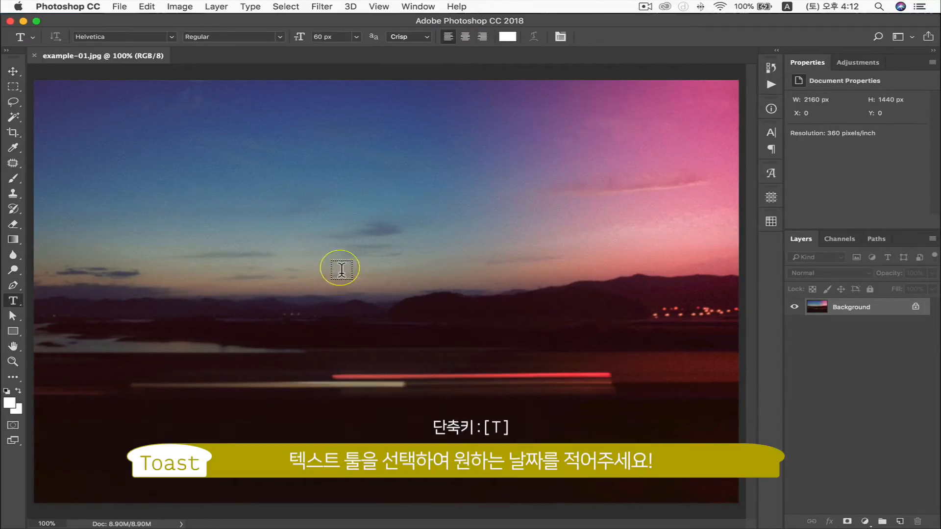
pyautogui.click(357, 254)
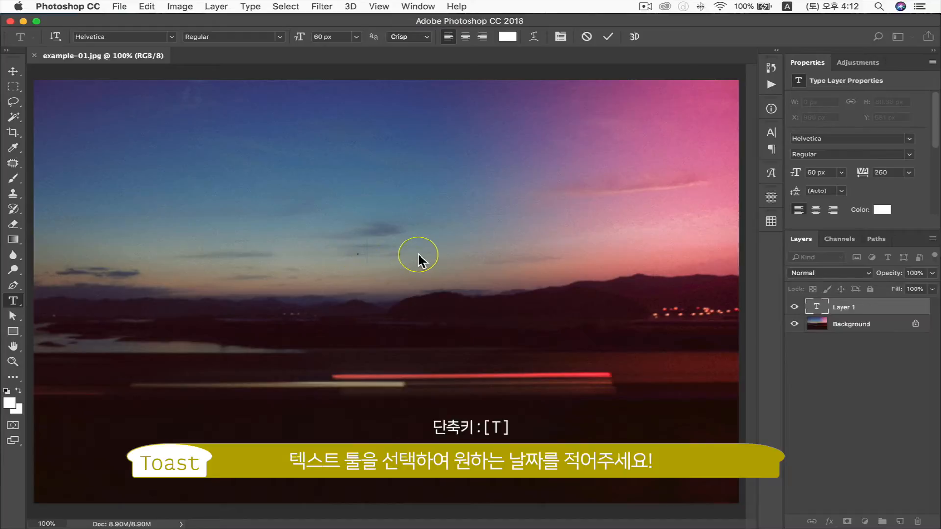
pyautogui.write("'17")
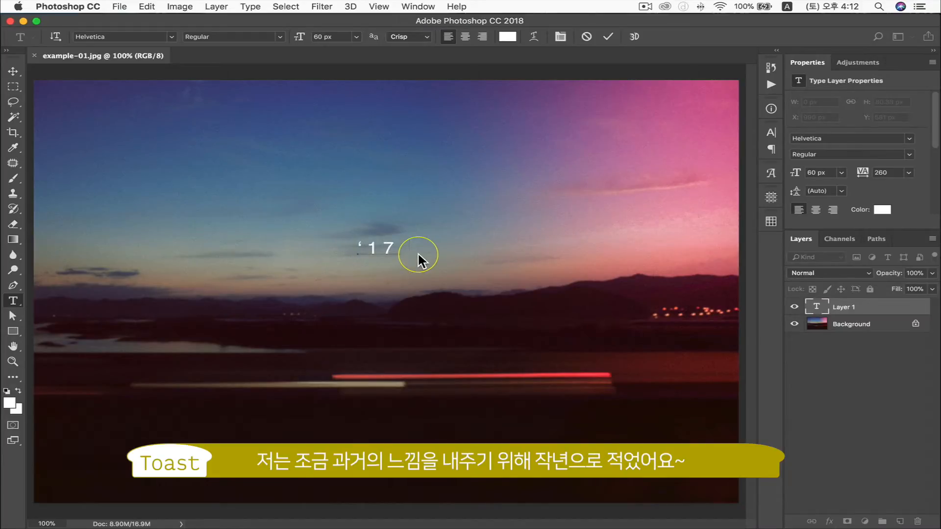
pyautogui.press('super+Return')
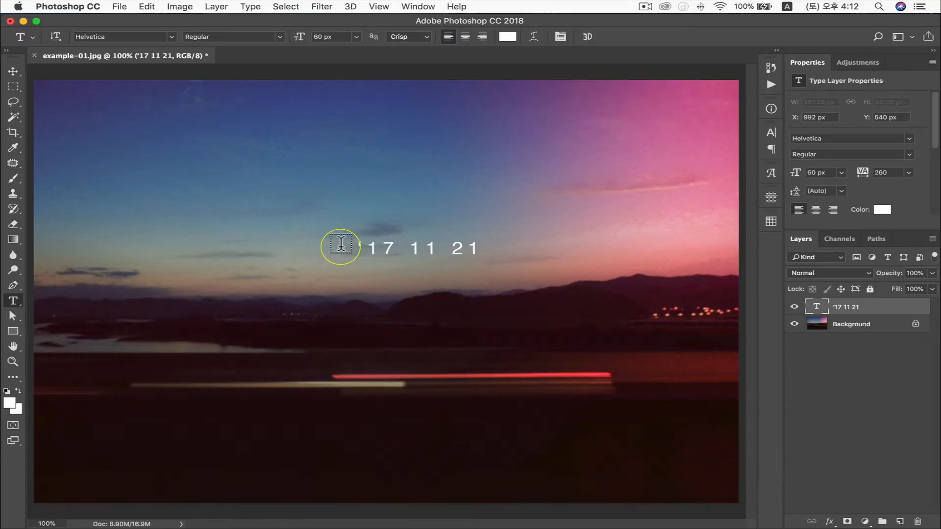
# Right-align the whole date text and change its font to DS-Digital Italic.
pyautogui.moveTo(358, 245); pyautogui.dragTo(484, 248)
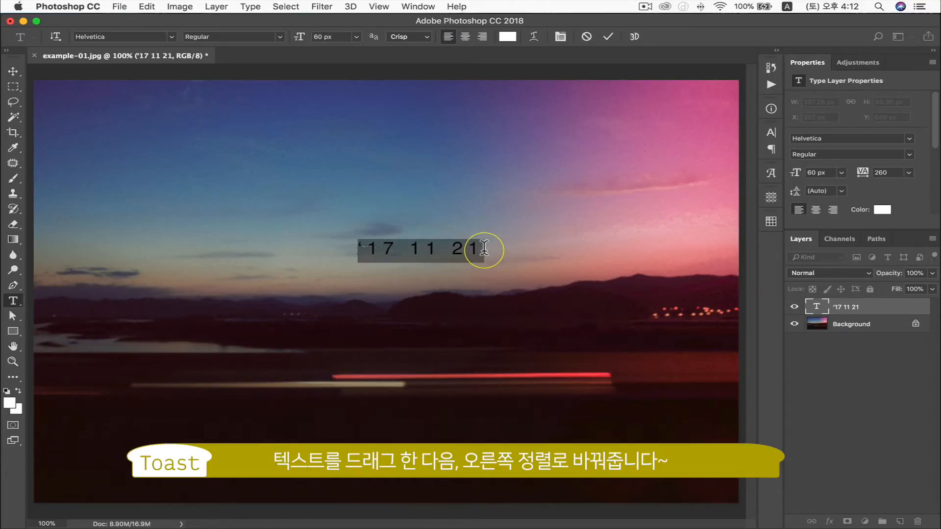
pyautogui.click(483, 37)
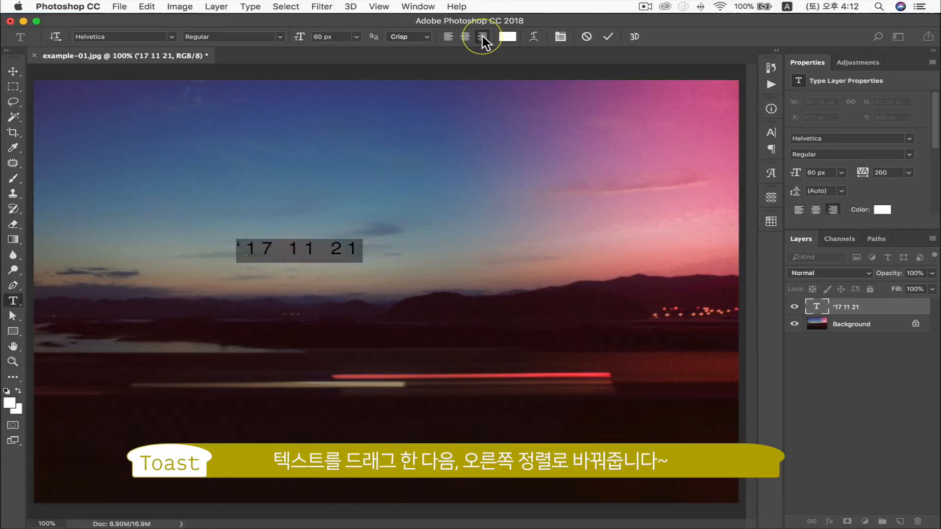
pyautogui.click(172, 37)
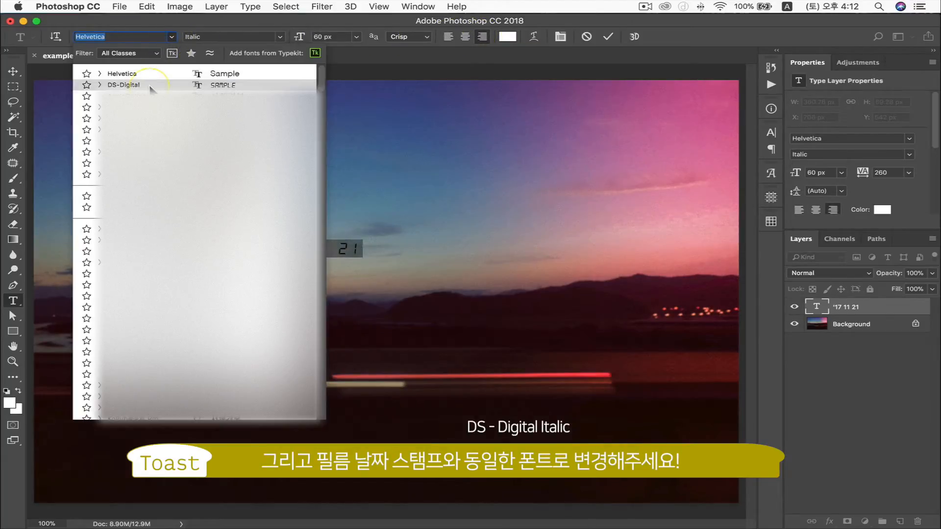
pyautogui.click(151, 87)
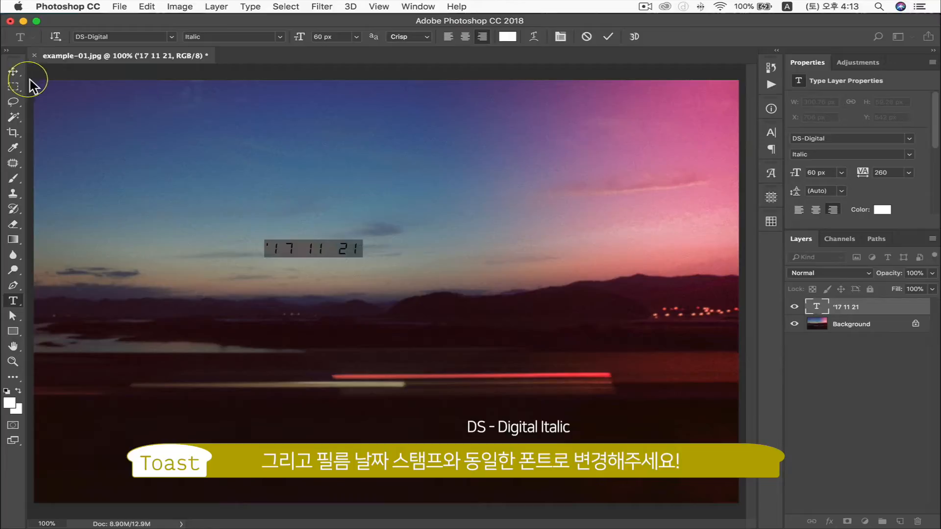
# Move the date text into the photo's dark lower-right area, at about X 1694 px, Y 1195 px.
pyautogui.click(13, 71)
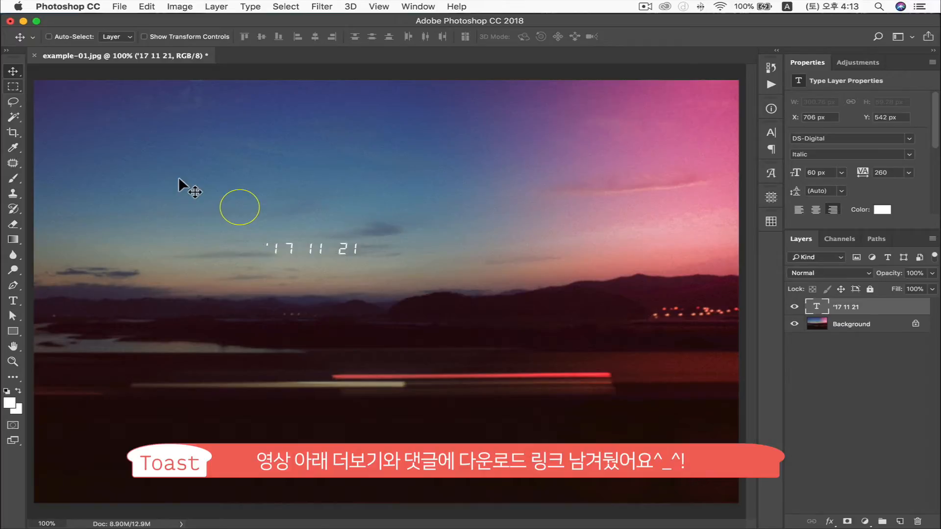
pyautogui.moveTo(319, 249)
pyautogui.mouseDown()
pyautogui.moveTo(353, 256)
pyautogui.moveTo(448, 315)
pyautogui.moveTo(620, 395)
pyautogui.moveTo(610, 399)
pyautogui.moveTo(616, 382)
pyautogui.moveTo(651, 395)
pyautogui.moveTo(212, 215)
pyautogui.moveTo(8, 108)
pyautogui.mouseUp()
pyautogui.press('super+plus')
pyautogui.press('super+plus')
pyautogui.press('space')
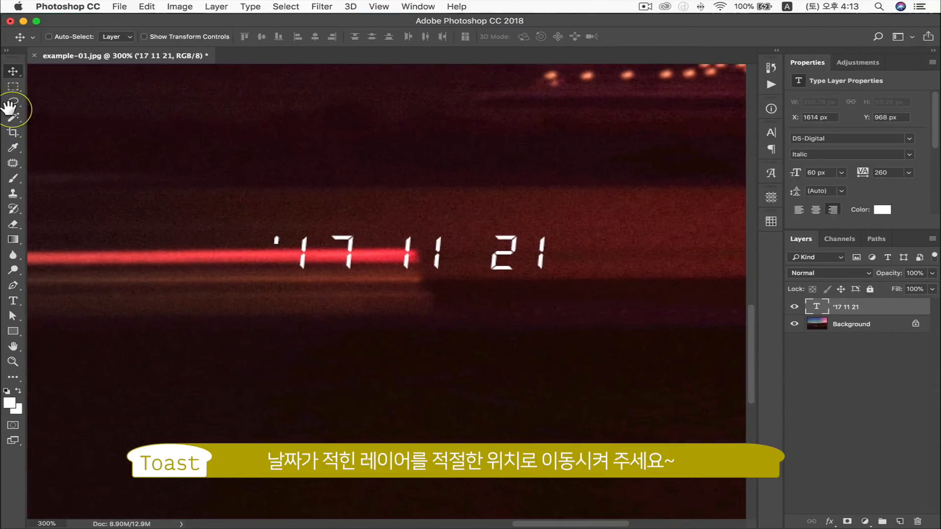
pyautogui.moveTo(319, 120); pyautogui.dragTo(395, 310)
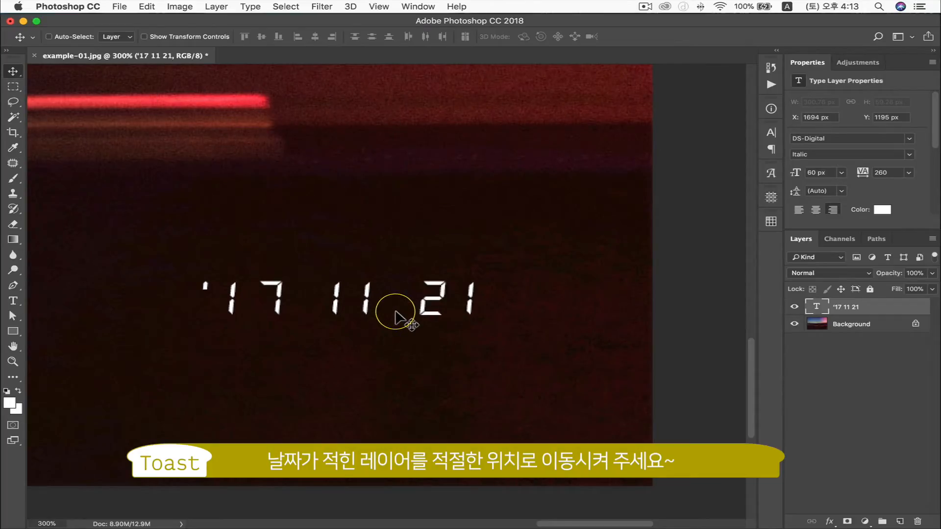
# Reposition the date text closer to the photo's lower-right corner, at X 1709 px, Y 1287 px.
pyautogui.press('super+minus')
pyautogui.press('super+minus')
pyautogui.press('super+minus')
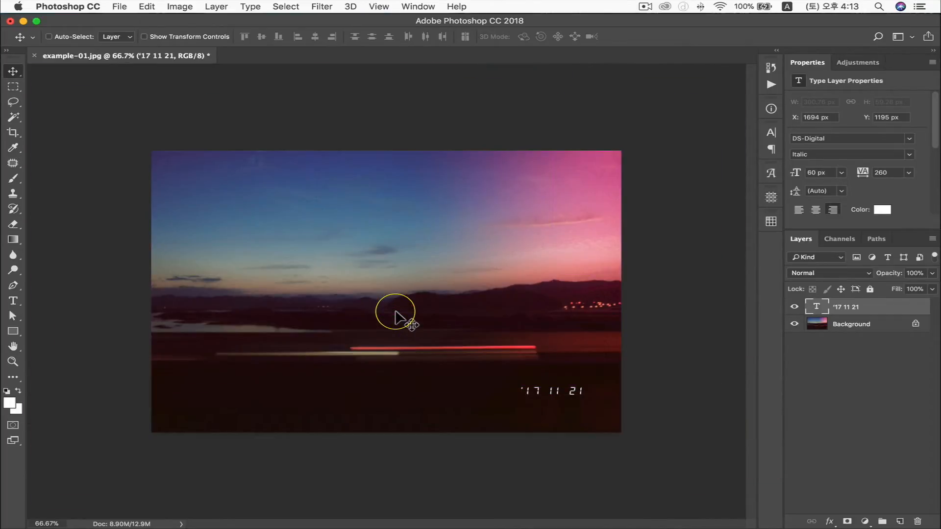
pyautogui.moveTo(589, 395)
pyautogui.mouseDown()
pyautogui.moveTo(573, 402)
pyautogui.moveTo(586, 403)
pyautogui.mouseUp()
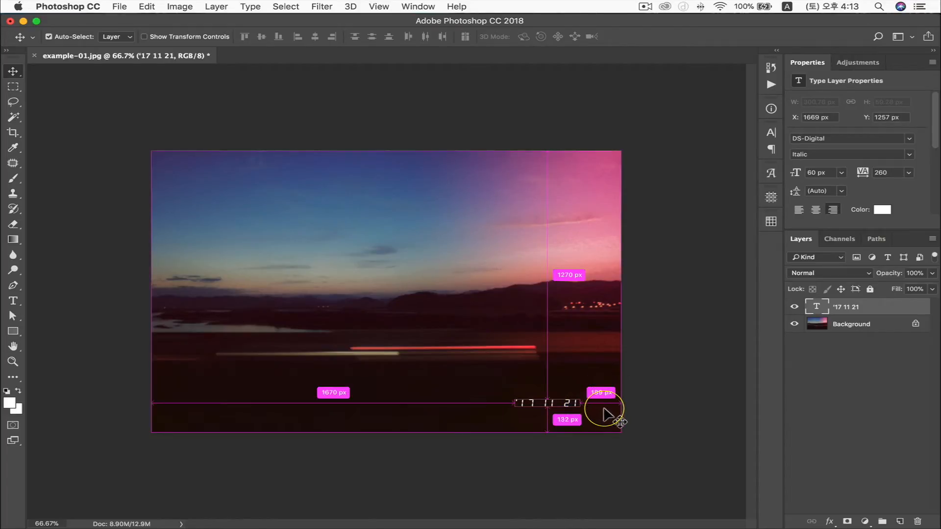
pyautogui.hotkey('shift', 'Right')
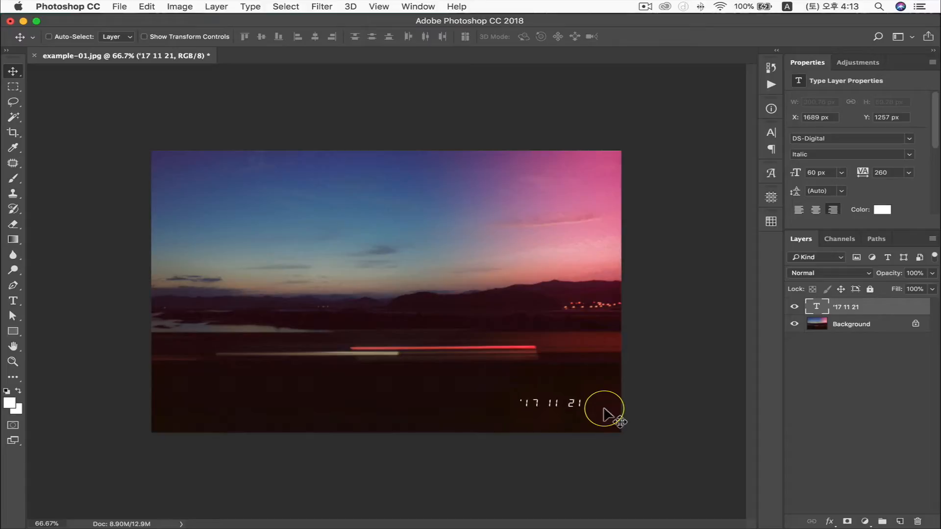
pyautogui.hotkey('shift', 'Down')
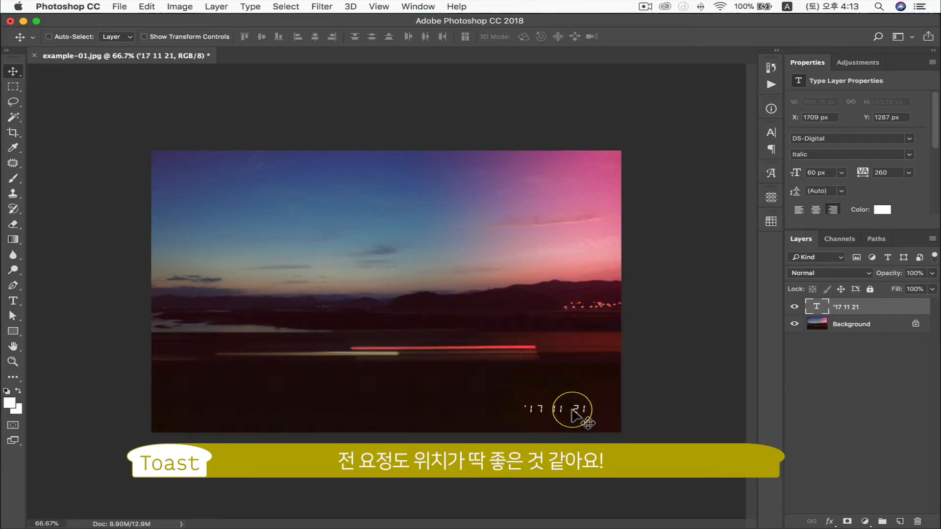
# Change the colour of the whole date text to orange #ff8400.
pyautogui.press('super+equal')
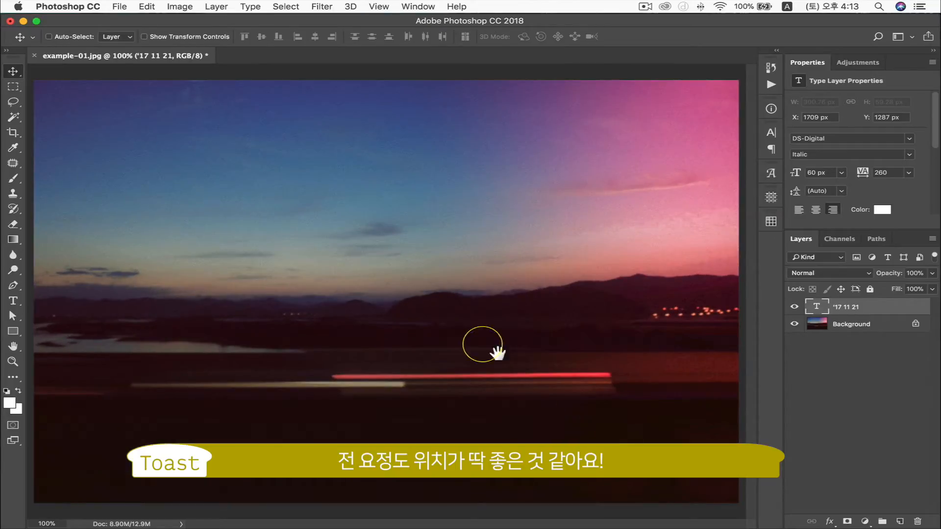
pyautogui.press('super+minus')
pyautogui.press('super+minus')
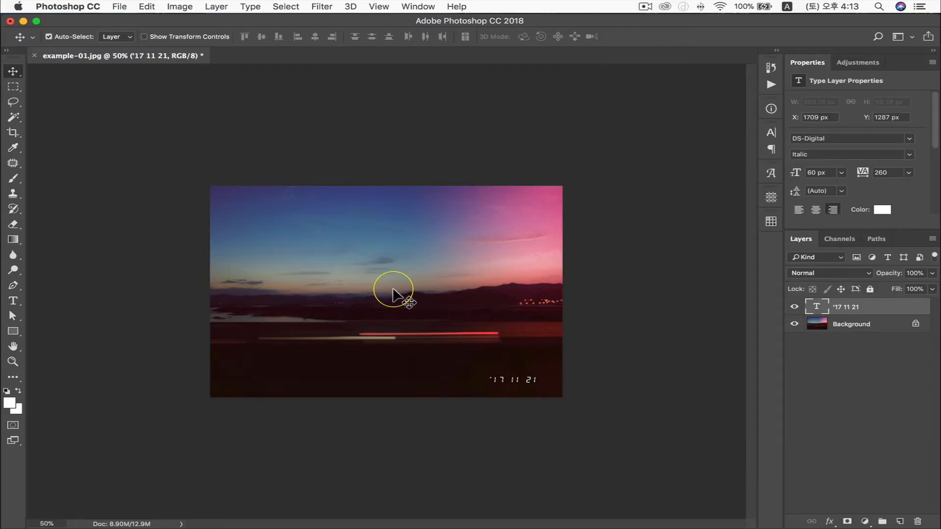
pyautogui.press('super+equal')
pyautogui.press('super+equal')
pyautogui.moveTo(395, 290); pyautogui.dragTo(140, 71)
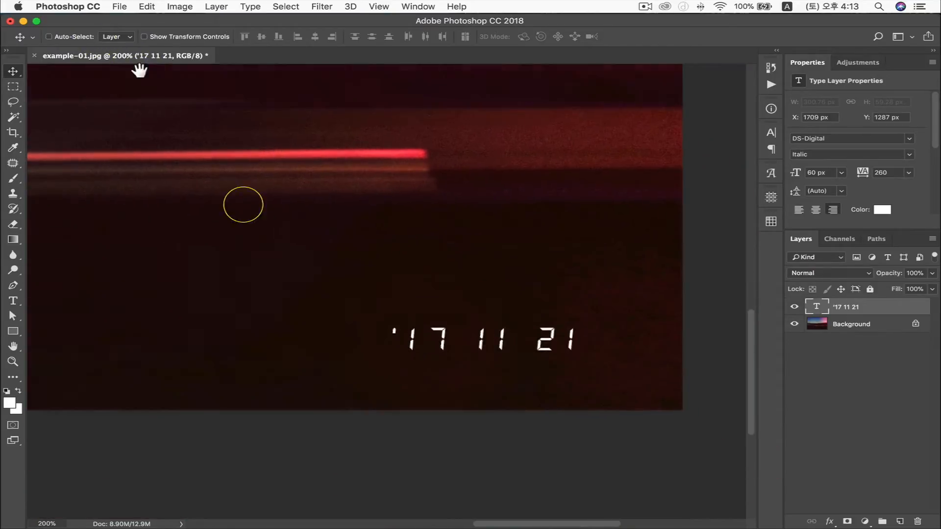
pyautogui.moveTo(450, 328); pyautogui.dragTo(450, 312)
pyautogui.press('t')
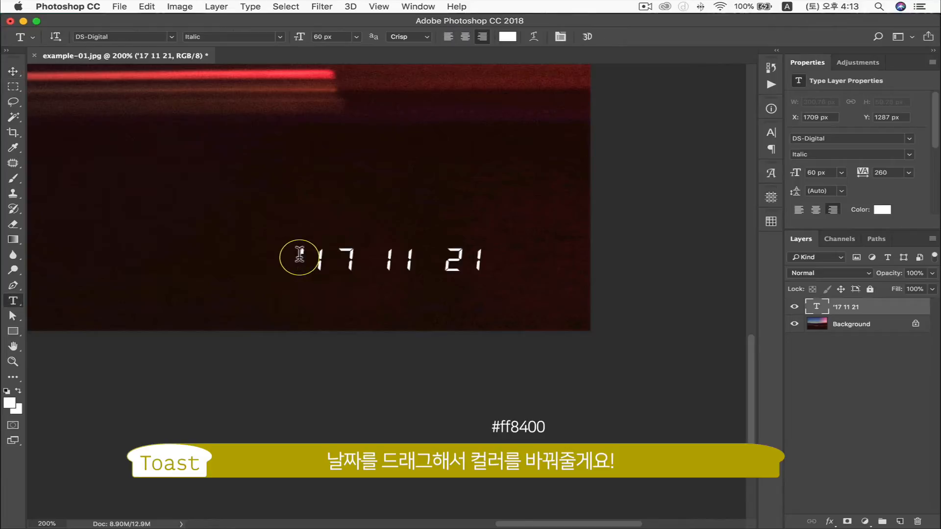
pyautogui.moveTo(300, 254); pyautogui.dragTo(505, 258)
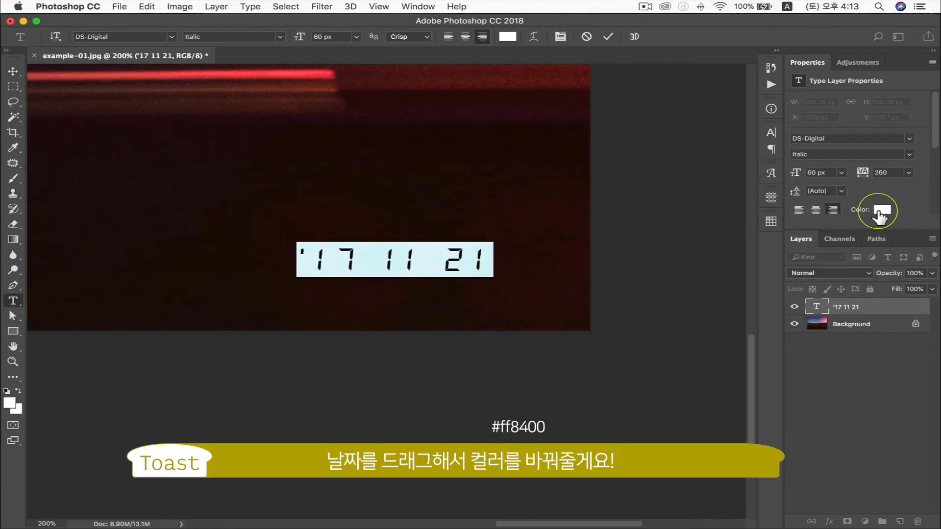
pyautogui.click(879, 212)
pyautogui.click(718, 366)
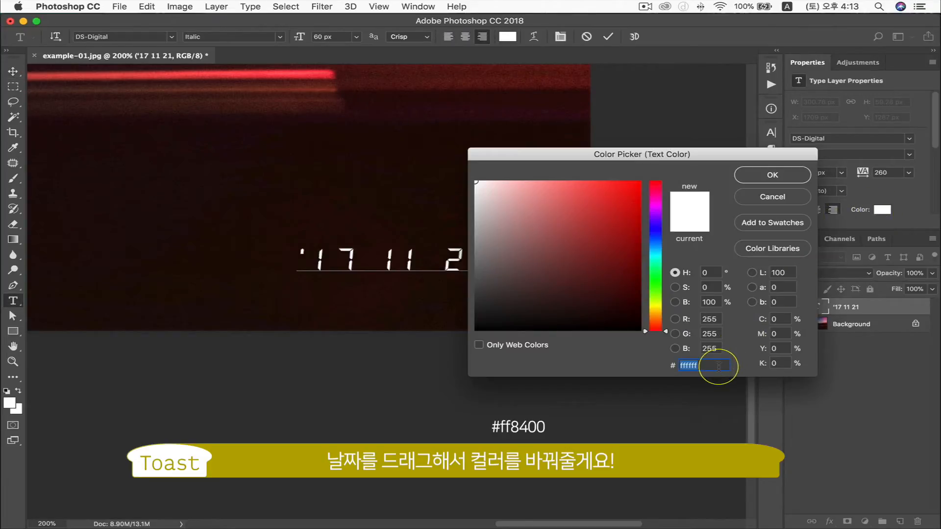
pyautogui.write('ff')
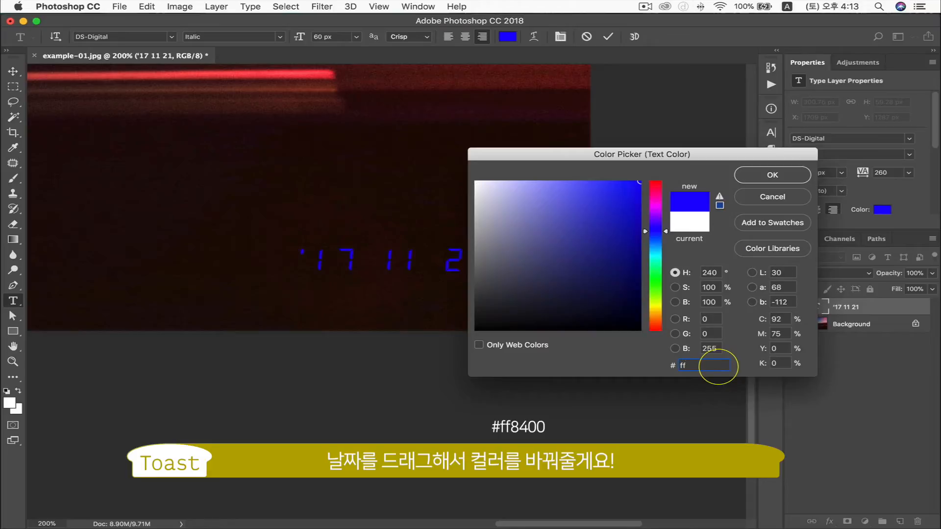
pyautogui.write('8400')
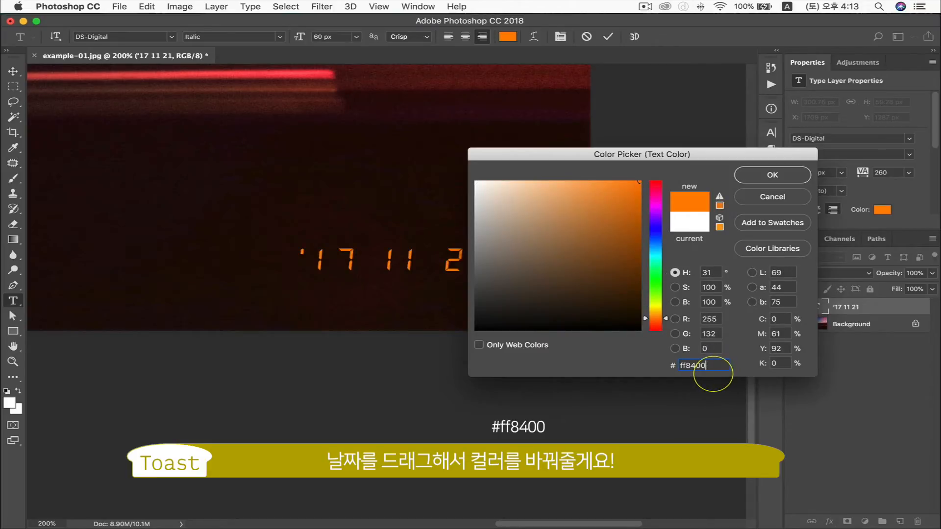
pyautogui.click(790, 176)
# Set the tracking of all the date characters to 260 and commit the text edit.
pyautogui.moveTo(487, 254); pyautogui.dragTo(296, 257)
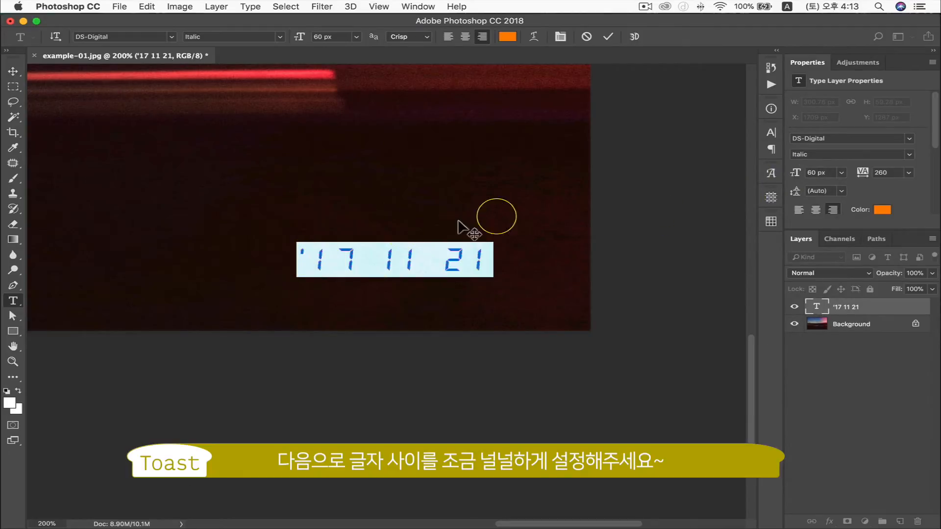
pyautogui.click(898, 171)
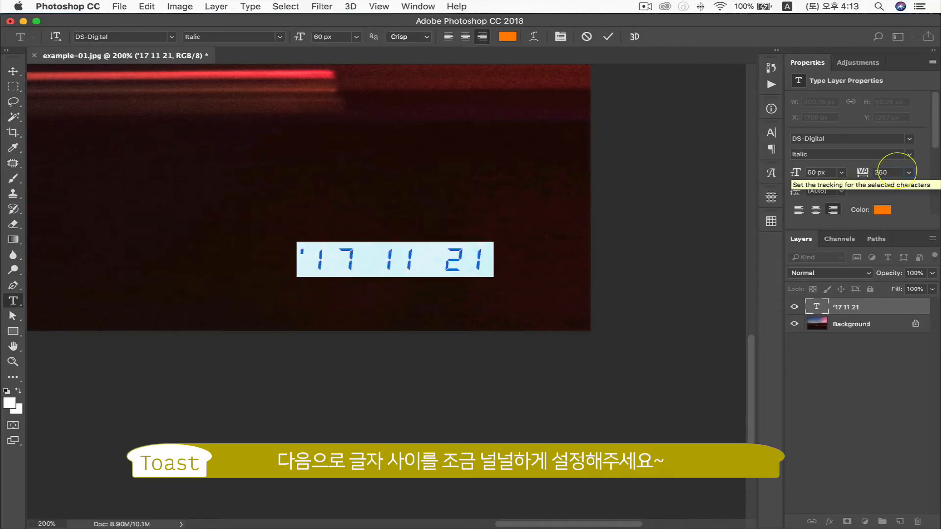
pyautogui.press('Return')
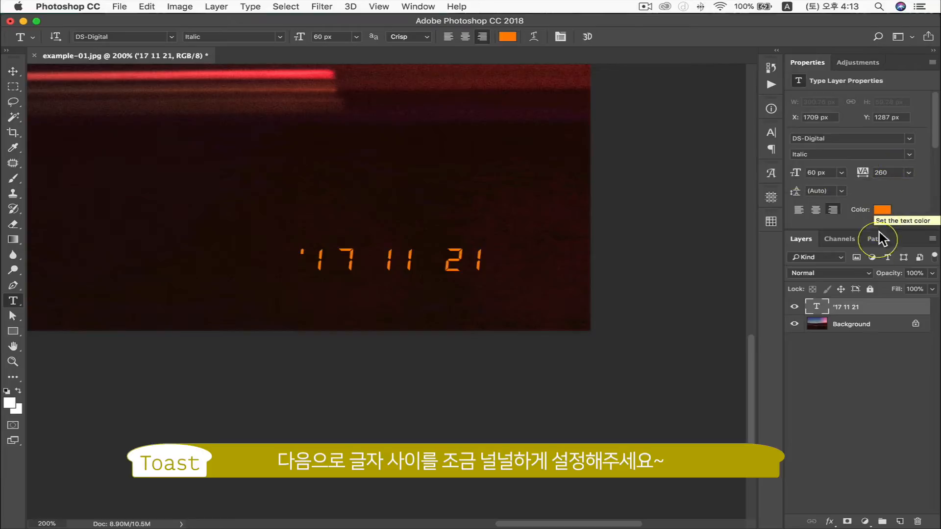
# Add an Outer Glow effect to the date text layer.
pyautogui.press('super+minus')
pyautogui.press('super+minus')
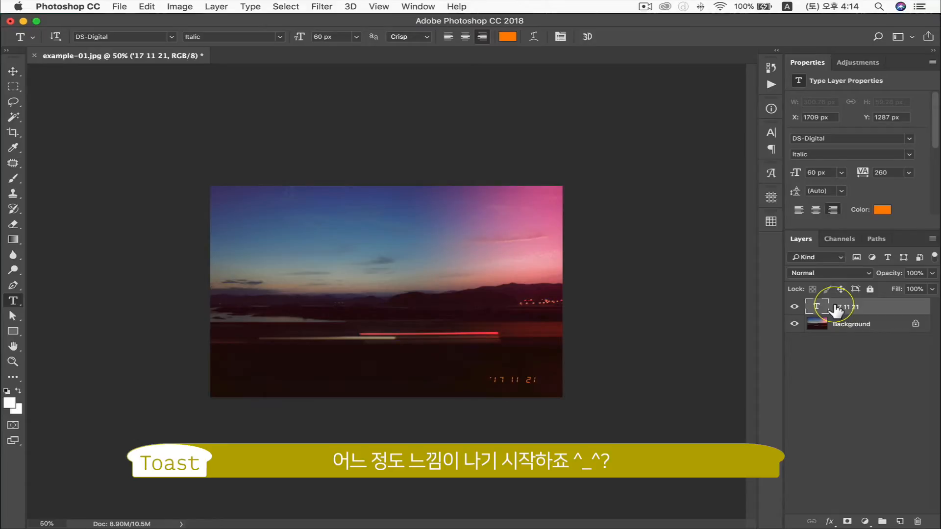
pyautogui.press('super+plus')
pyautogui.press('super+plus')
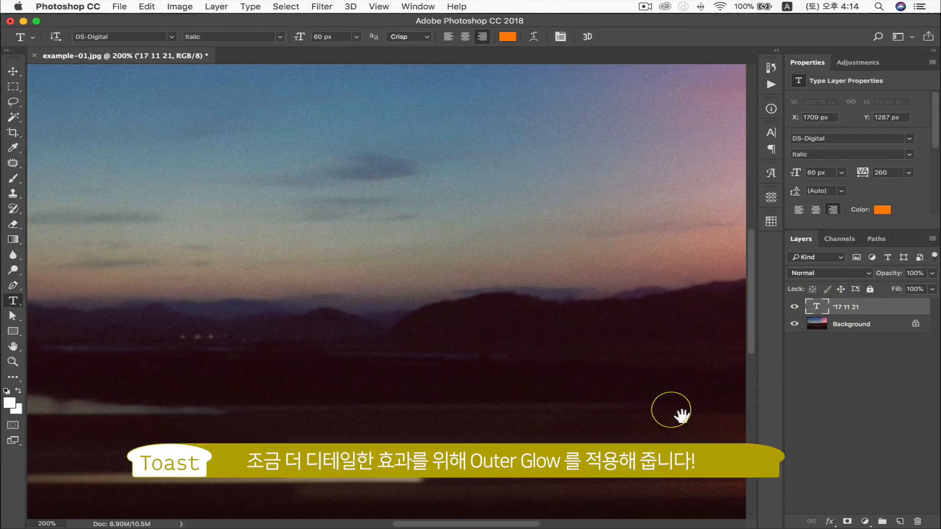
pyautogui.moveTo(676, 409); pyautogui.dragTo(381, 175)
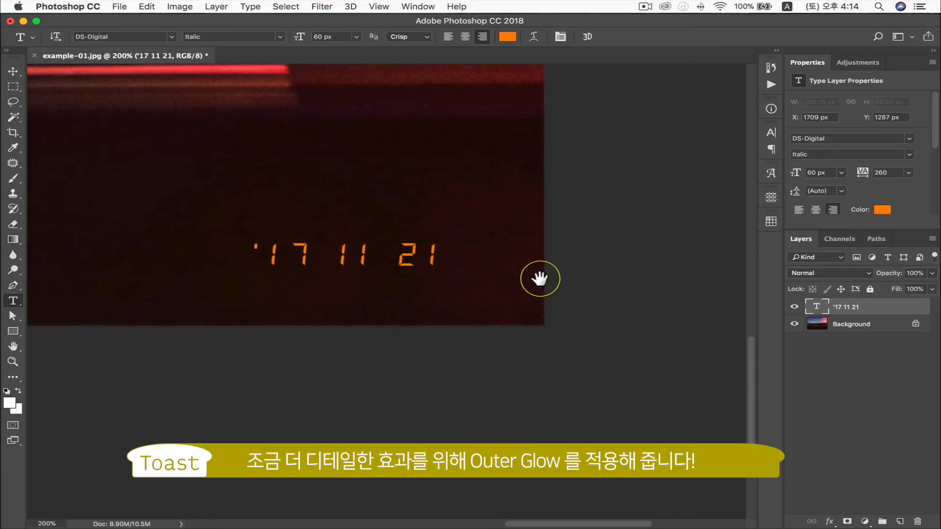
pyautogui.click(829, 521)
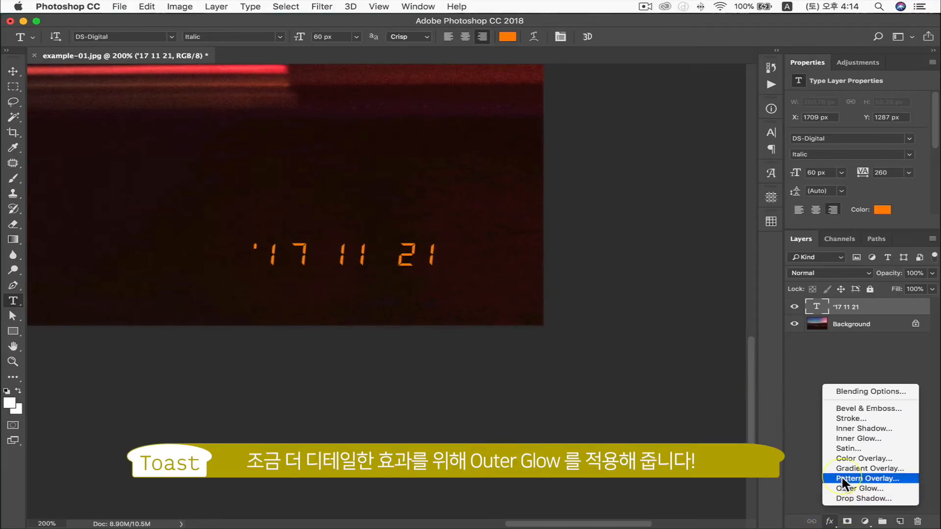
pyautogui.click(881, 486)
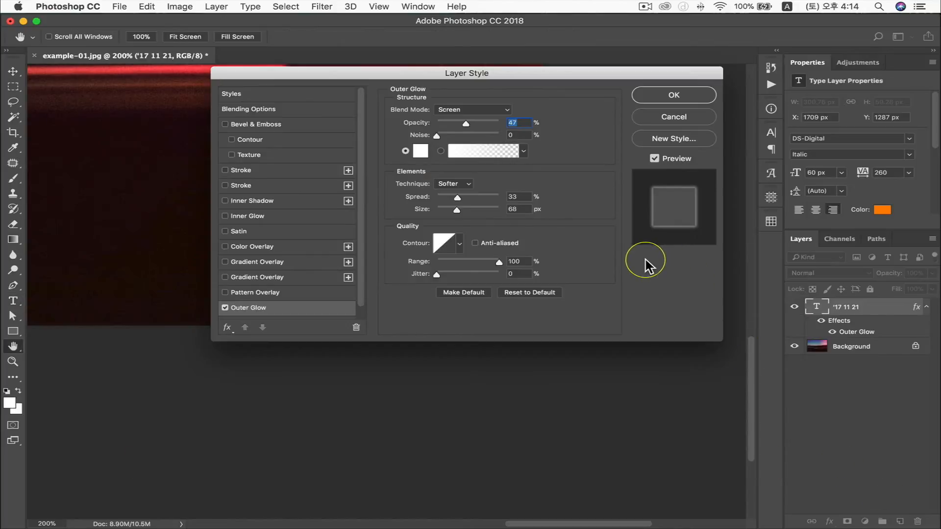
# Set the outer glow's blend mode to Screen and its opacity to 100%.
pyautogui.click(499, 109)
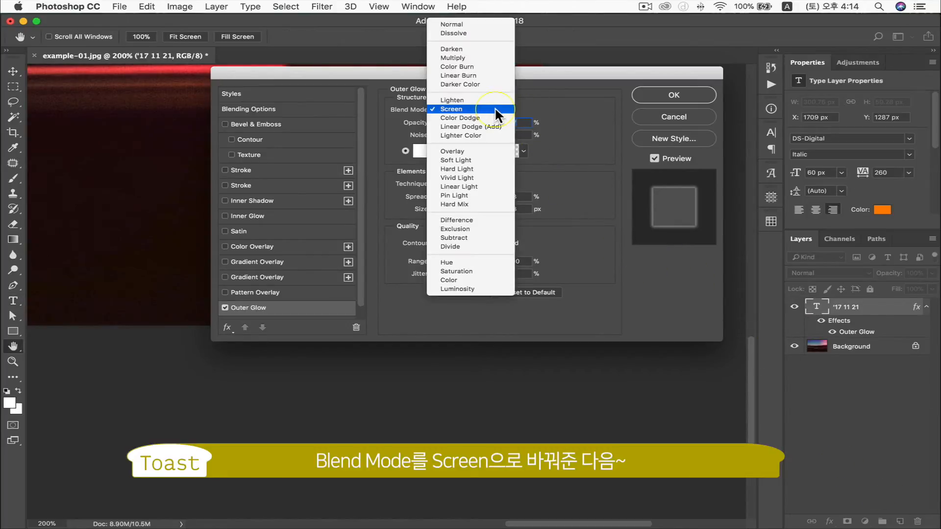
pyautogui.click(495, 108)
pyautogui.moveTo(467, 126); pyautogui.dragTo(507, 127)
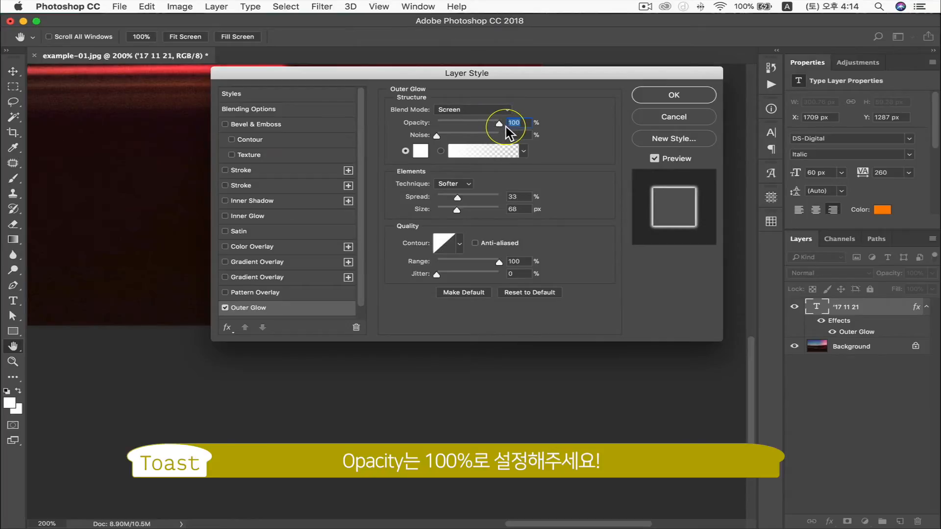
# Set the outer glow's colour to #ffa06c.
pyautogui.moveTo(511, 77); pyautogui.dragTo(668, 86)
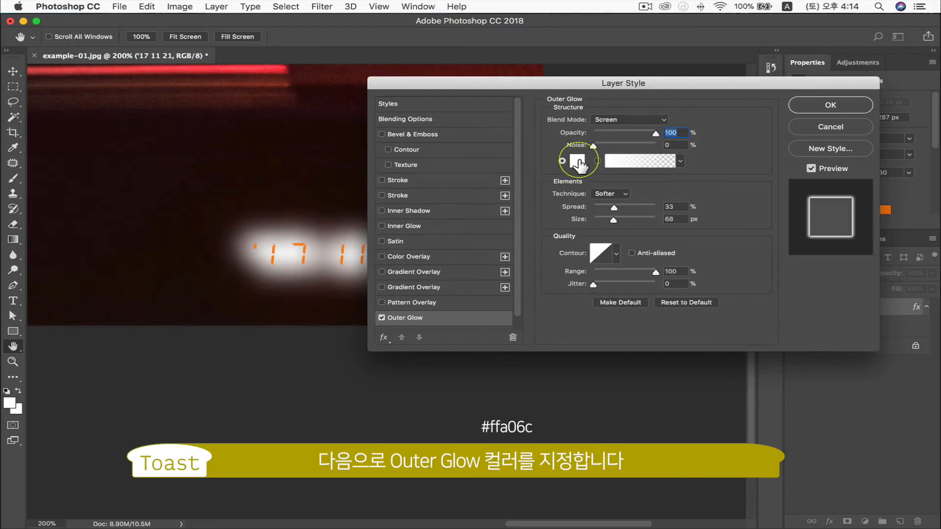
pyautogui.click(579, 160)
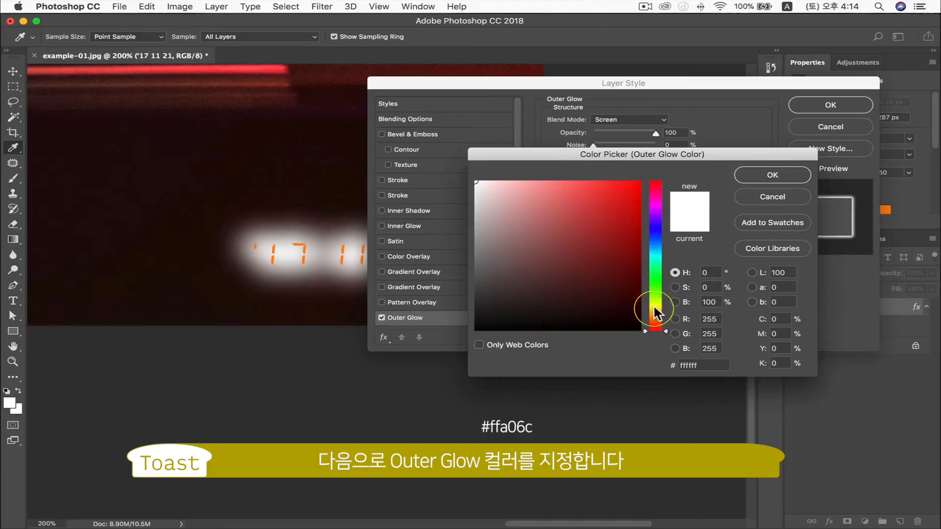
pyautogui.click(697, 365)
pyautogui.write('ffa')
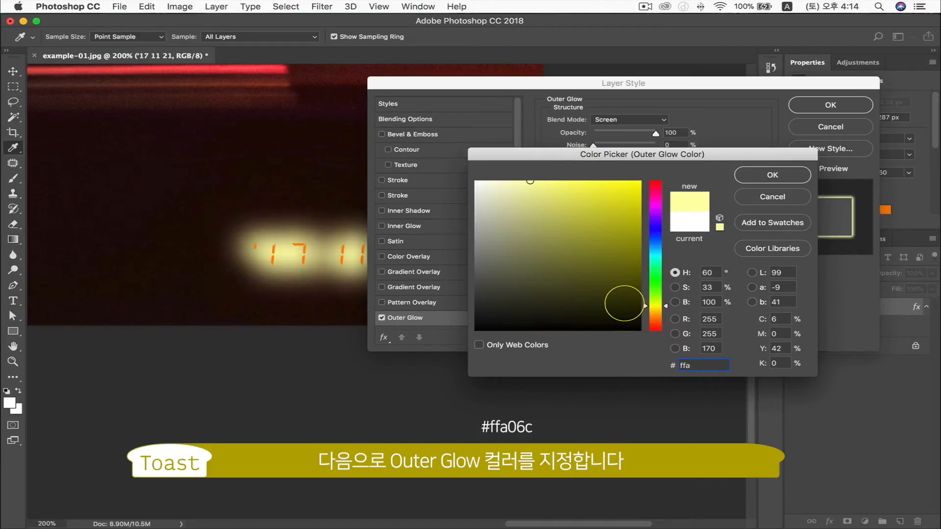
pyautogui.write('06c')
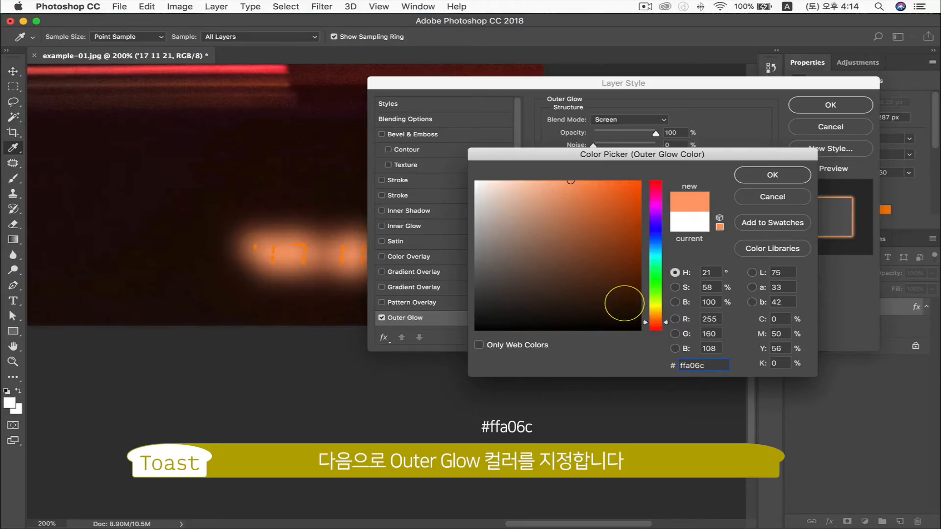
pyautogui.click(790, 175)
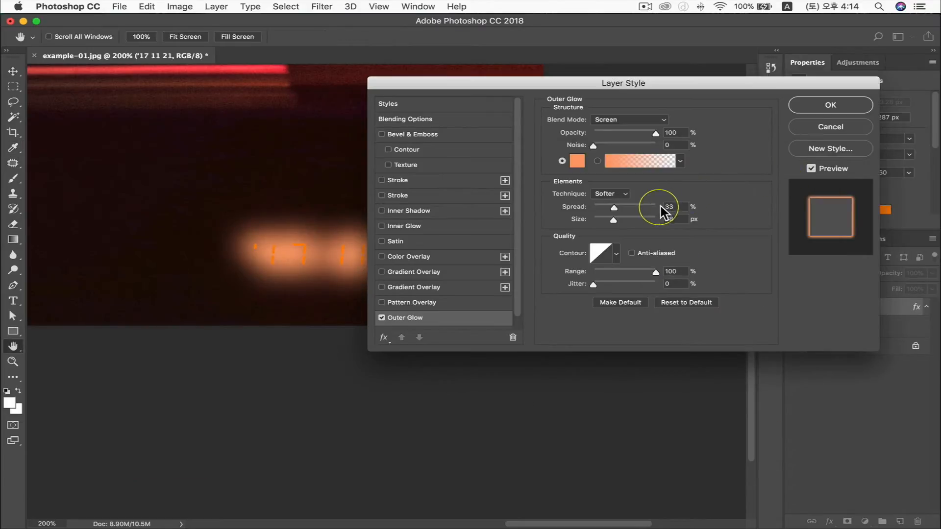
# Reduce the outer glow's spread to 5% and its size to 9 px, and apply the layer style.
pyautogui.moveTo(614, 211); pyautogui.dragTo(598, 225)
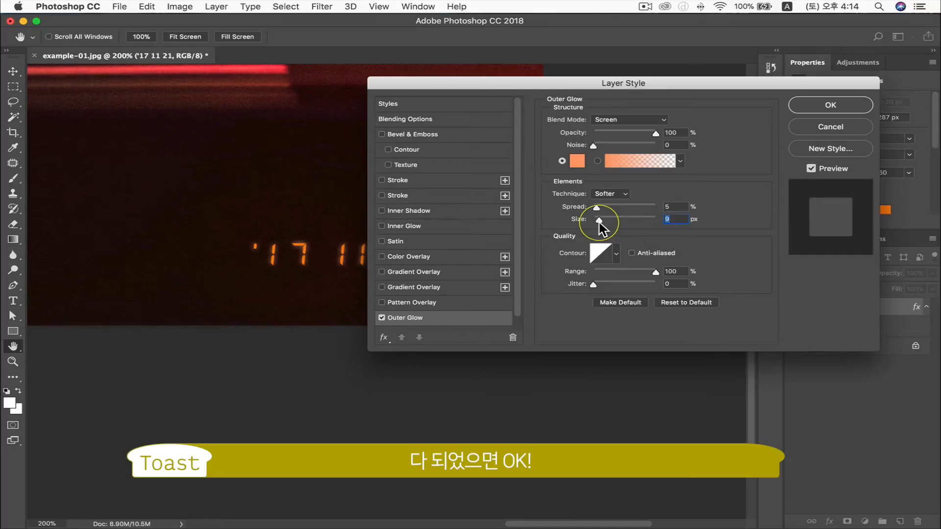
pyautogui.click(830, 105)
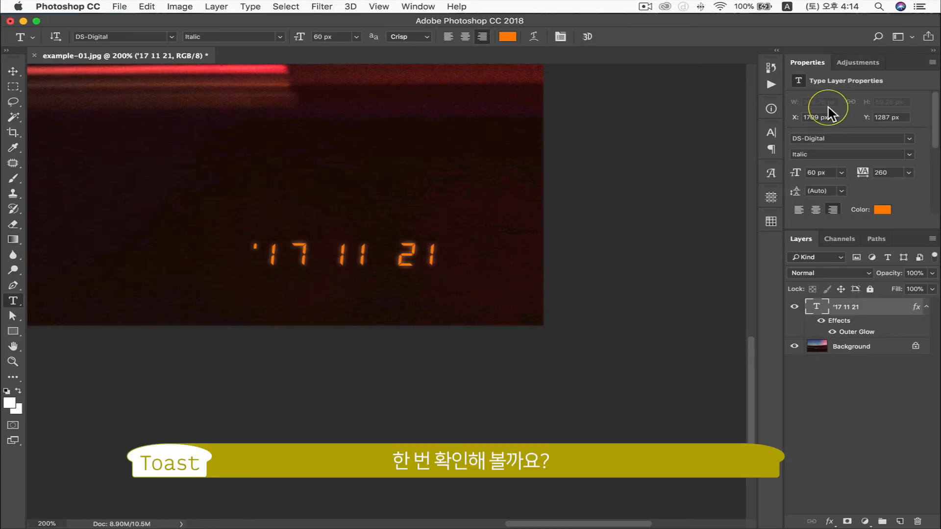
pyautogui.press('super+minus')
pyautogui.press('super+minus')
pyautogui.press('super+minus')
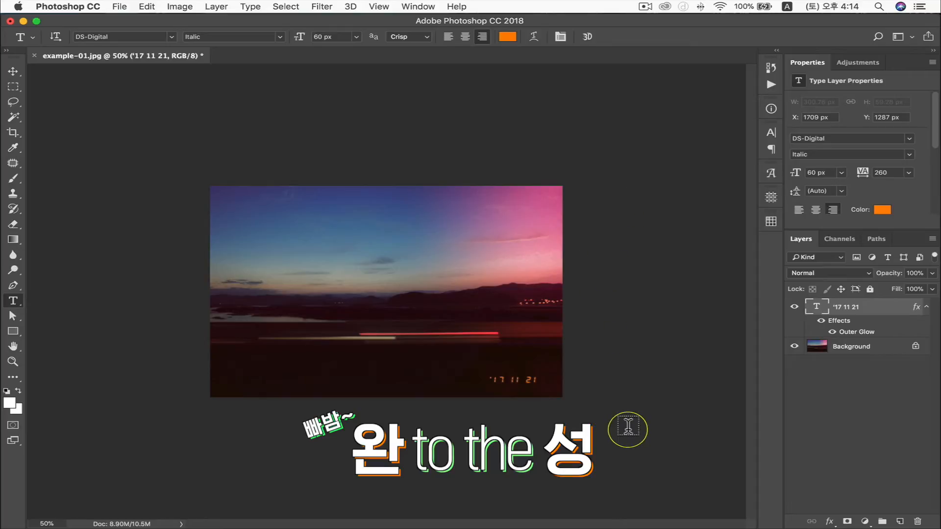
pyautogui.press('v')
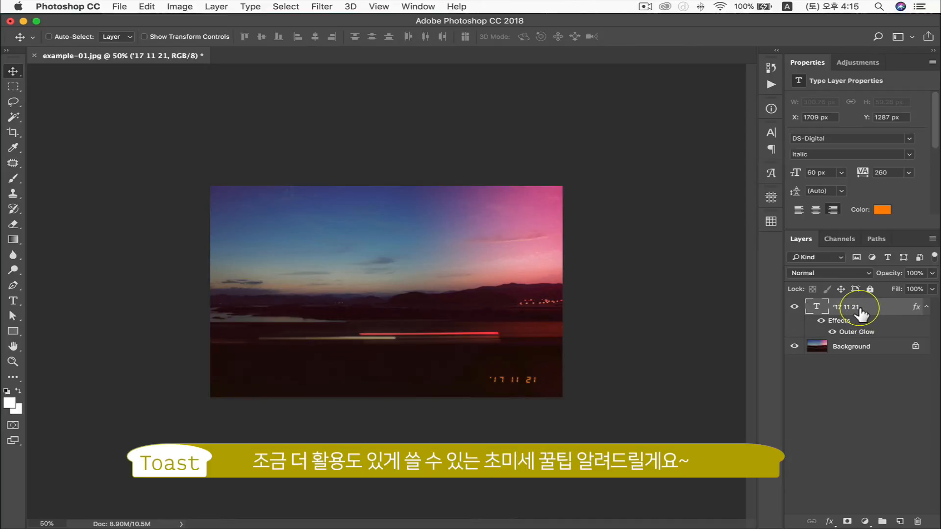
# Replace the date text in the photo's lower-right corner with "*TOAST*" and commit the edit.
pyautogui.press('super+plus')
pyautogui.press('super+plus')
pyautogui.press('super+plus')
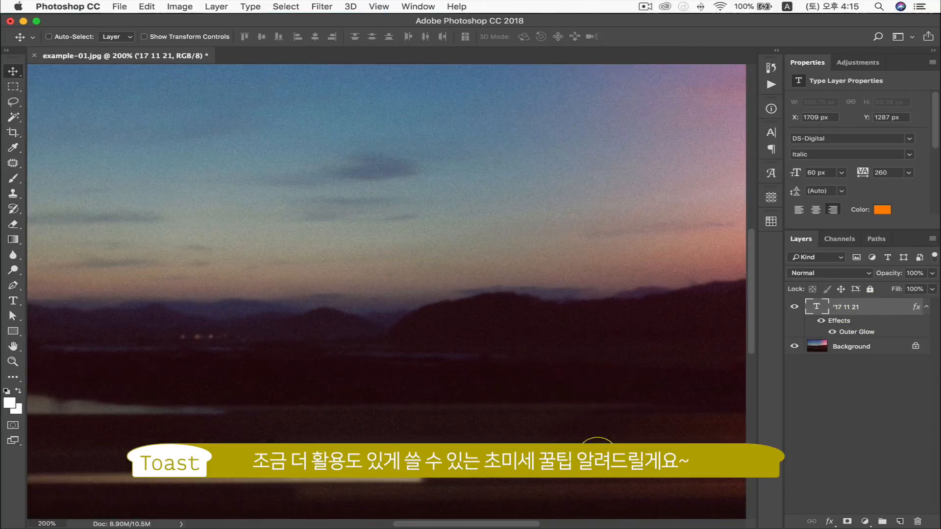
pyautogui.moveTo(597, 445); pyautogui.dragTo(468, 273)
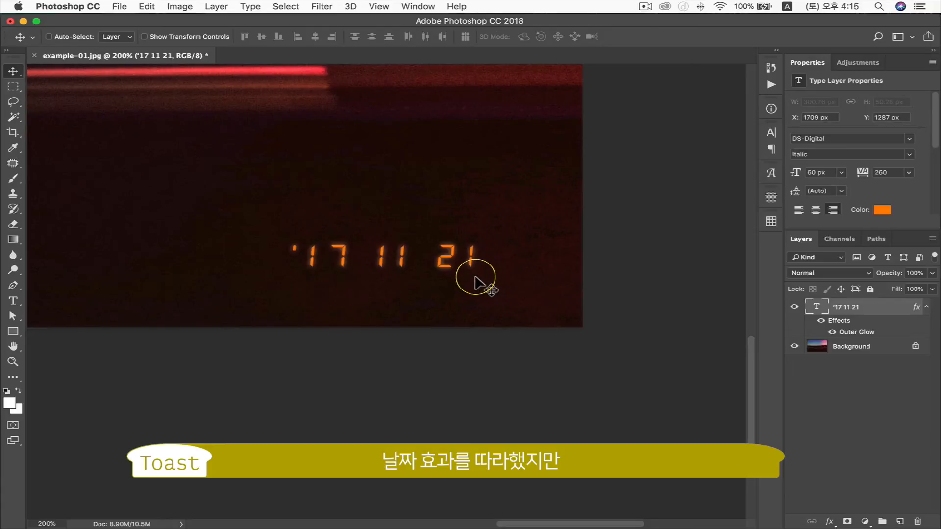
pyautogui.press('t')
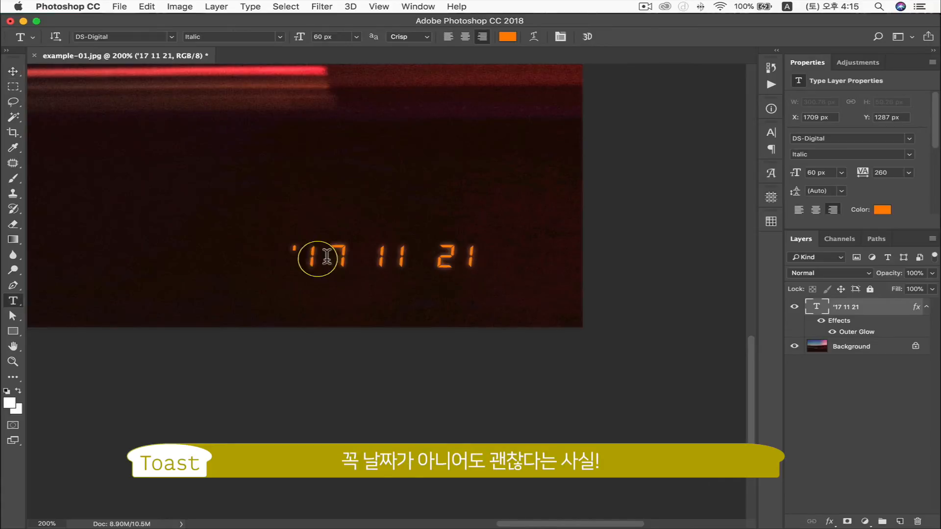
pyautogui.moveTo(290, 256); pyautogui.dragTo(578, 260)
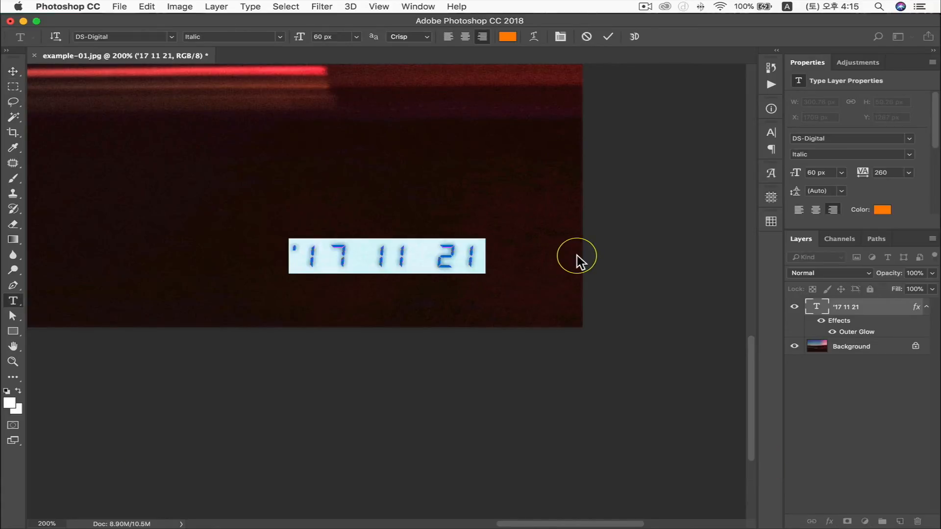
pyautogui.write('*TOAST*')
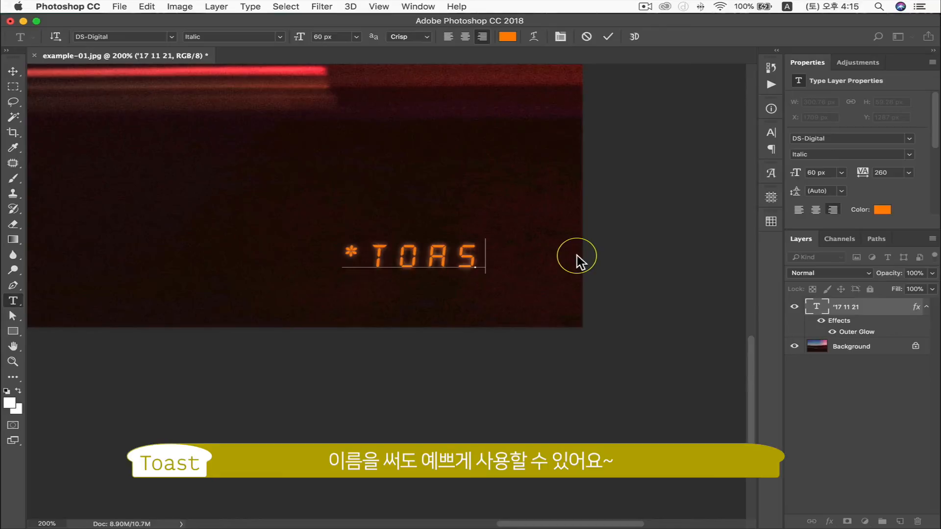
pyautogui.press('super+Return')
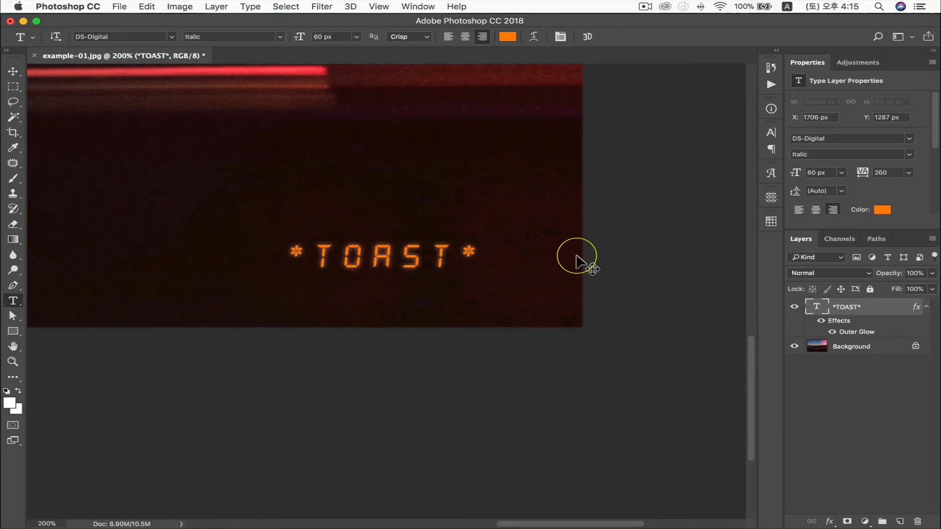
pyautogui.press('super+0')
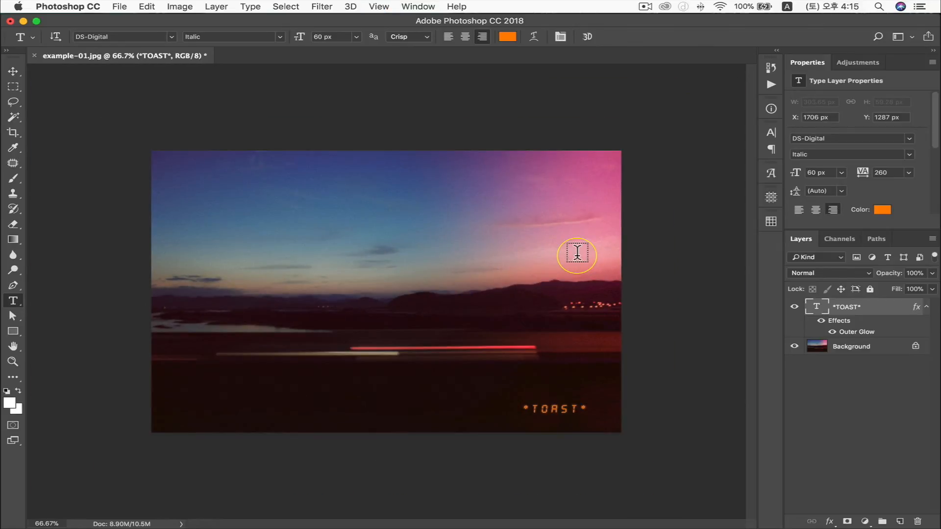
pyautogui.press('super+minus')
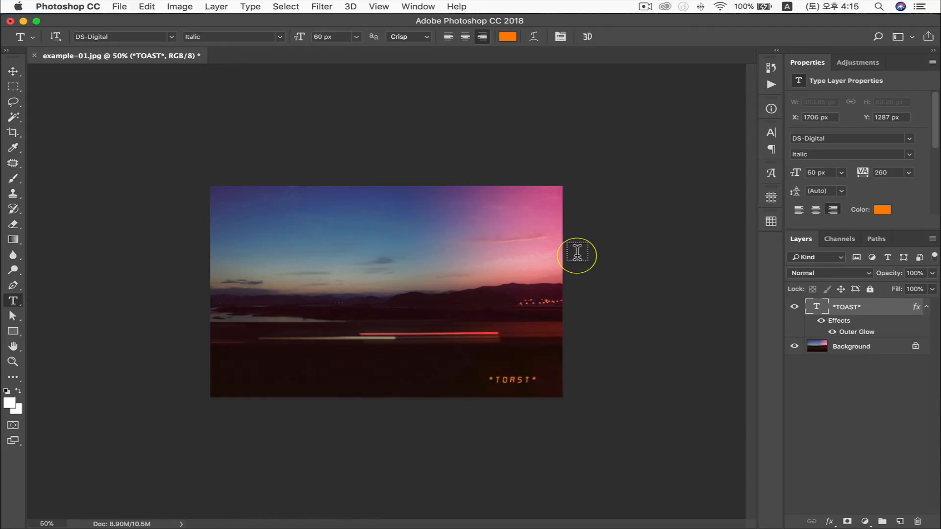
pyautogui.press('v')
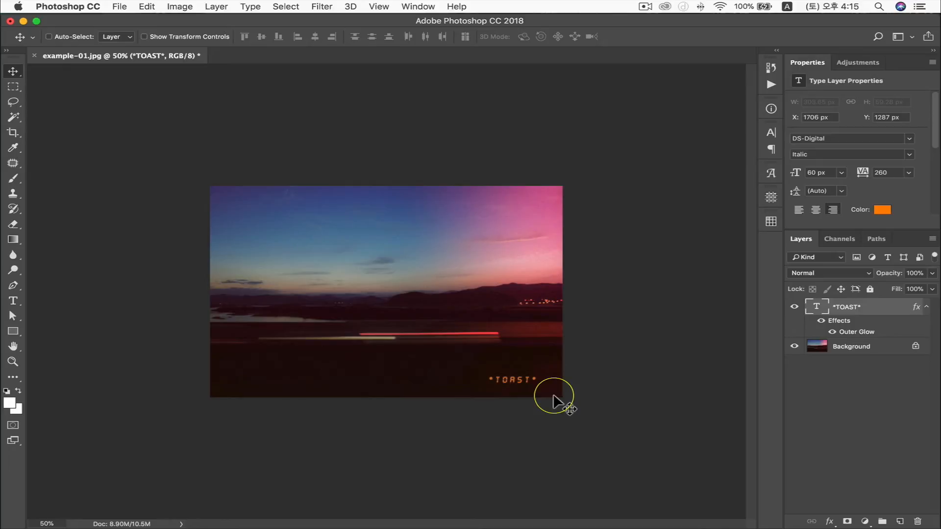
# Replace the stamp text with "PHOTO BY TOAST".
pyautogui.doubleClick(503, 381)
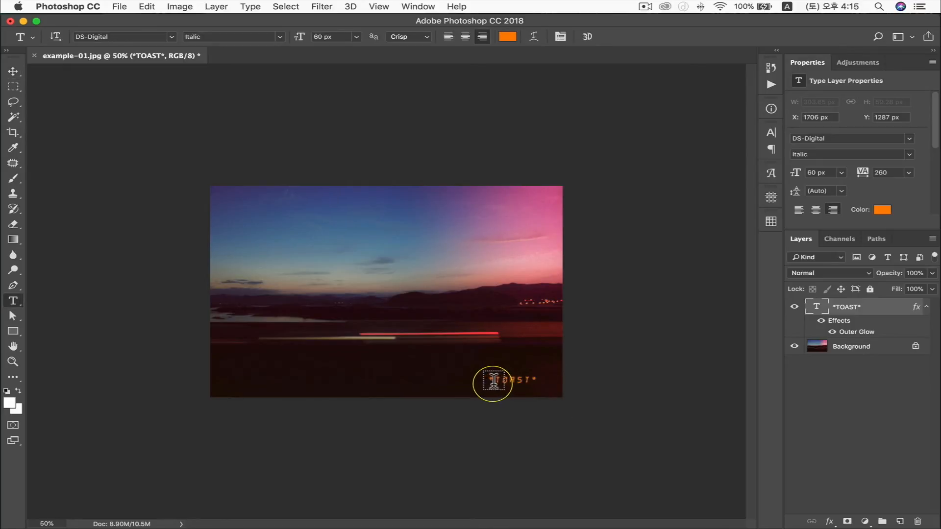
pyautogui.moveTo(481, 382); pyautogui.dragTo(561, 381)
pyautogui.write('P')
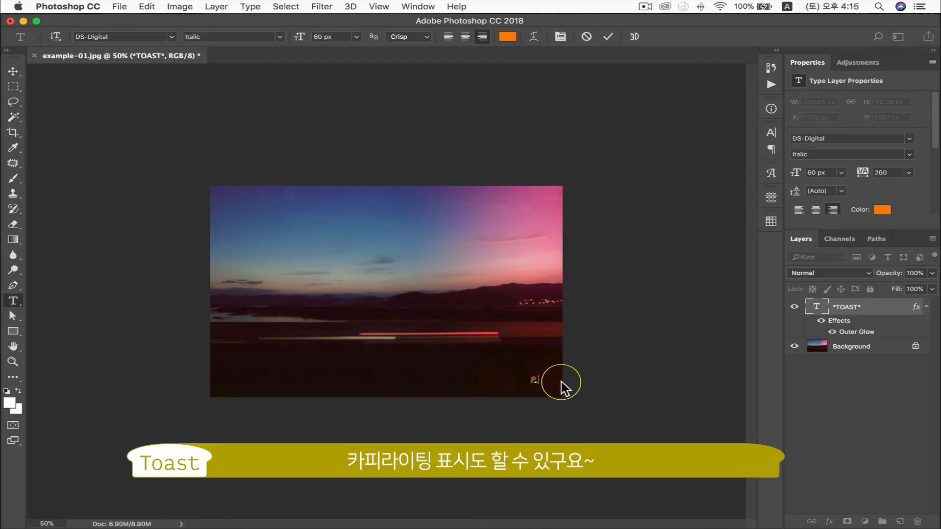
pyautogui.write('HOTO BY TOAST')
pyautogui.press('super+Return')
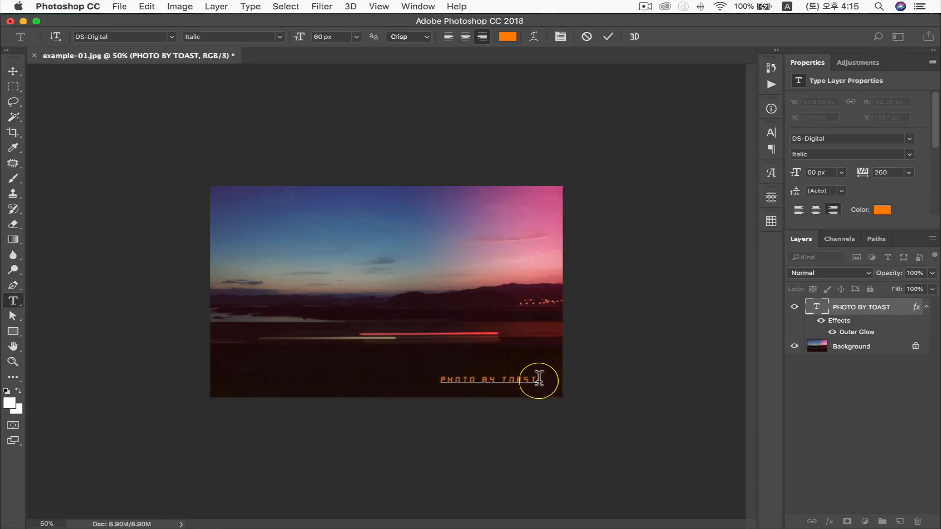
# Change the "PHOTO BY TOAST" credit back to "*TOAST*" and commit the text.
pyautogui.moveTo(539, 382); pyautogui.dragTo(378, 378)
pyautogui.press('BackSpace')
pyautogui.write('*TOAST*')
pyautogui.press('super+Return')
pyautogui.press('v')
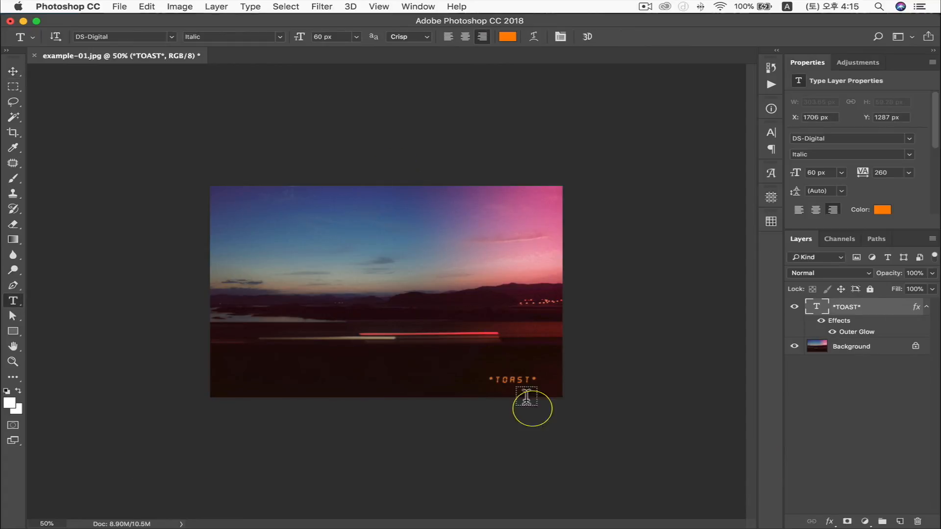
# Centre-align the "*TOAST*" text and move it horizontally to the bottom centre of the photo.
pyautogui.click(466, 40)
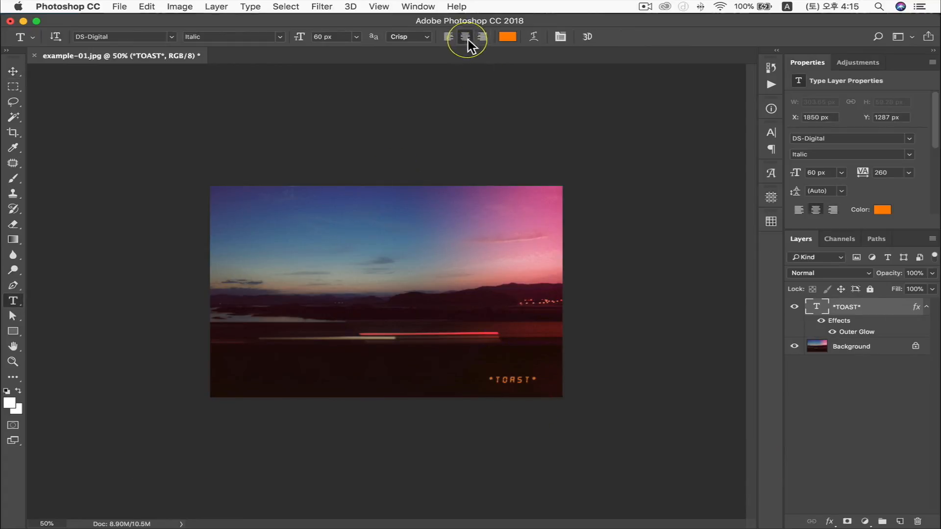
pyautogui.press('v')
pyautogui.moveTo(542, 380); pyautogui.dragTo(389, 381)
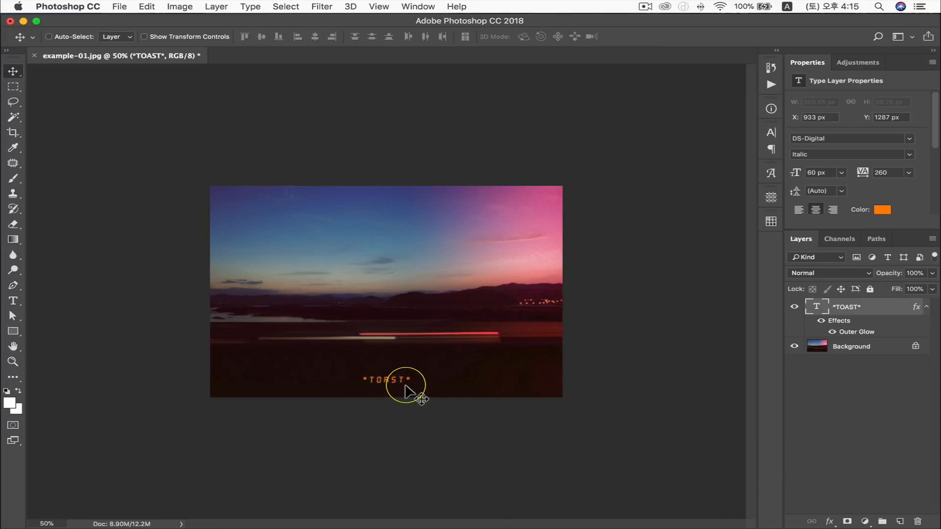
# Replace the text with the right-aligned date "'17 11 21" and position it in the photo's lower-right corner.
pyautogui.moveTo(406, 390); pyautogui.dragTo(487, 380)
pyautogui.press('t')
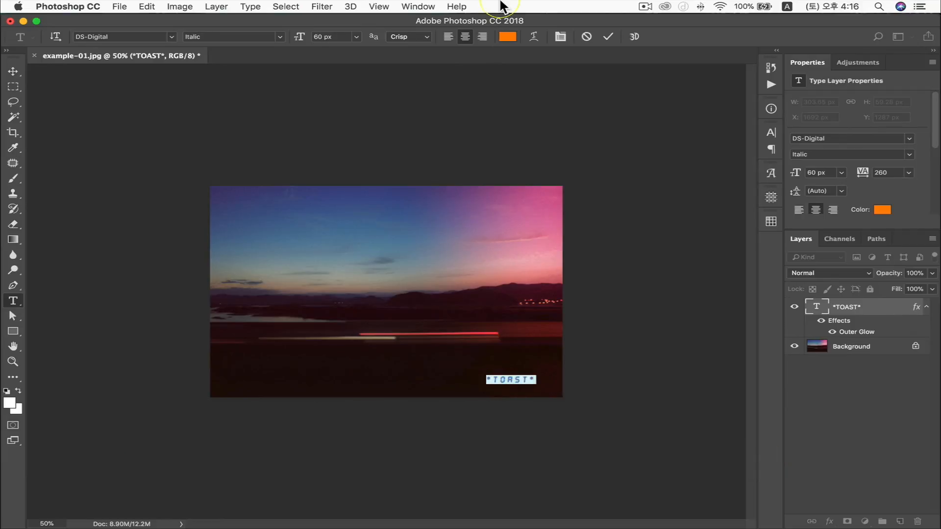
pyautogui.click(483, 36)
pyautogui.write("'17 11")
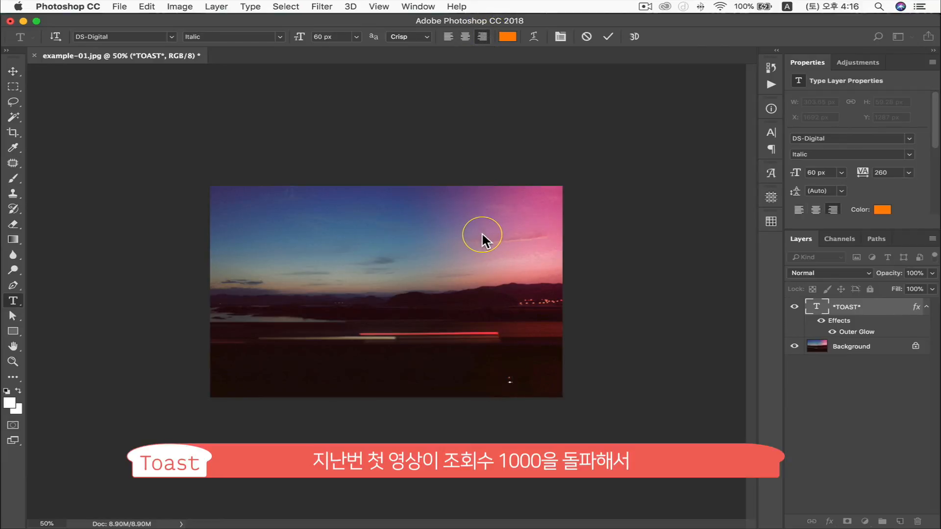
pyautogui.write(' 21')
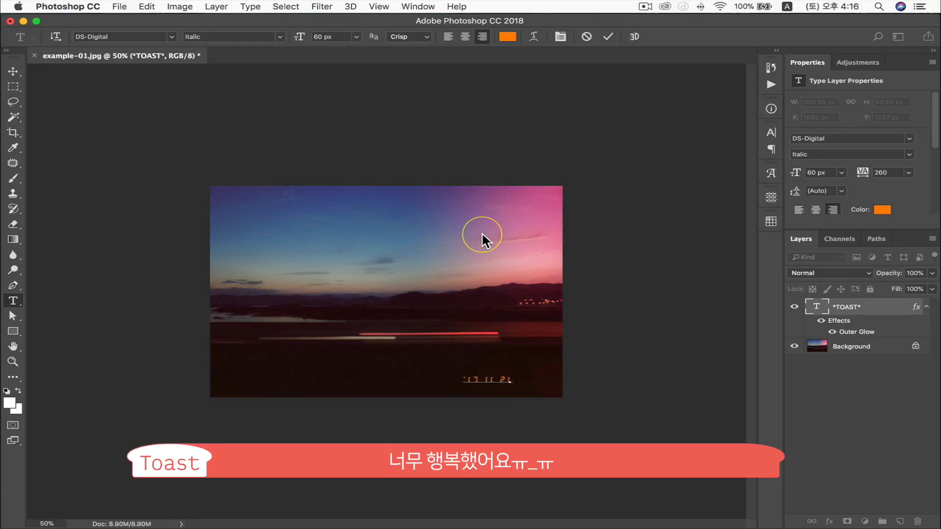
pyautogui.press('super+Return')
pyautogui.press('v')
pyautogui.moveTo(505, 387); pyautogui.dragTo(527, 386)
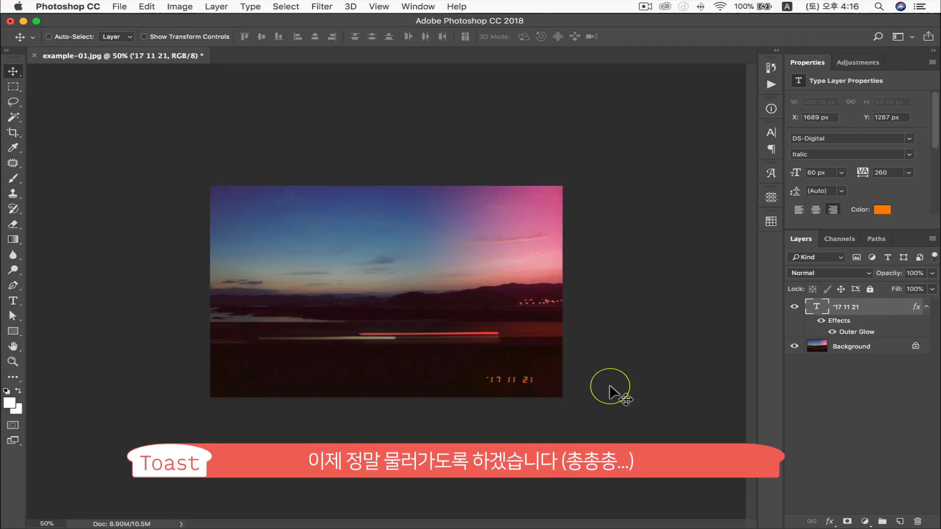
# Set the date text layer's blend mode to Screen.
pyautogui.press('super+1')
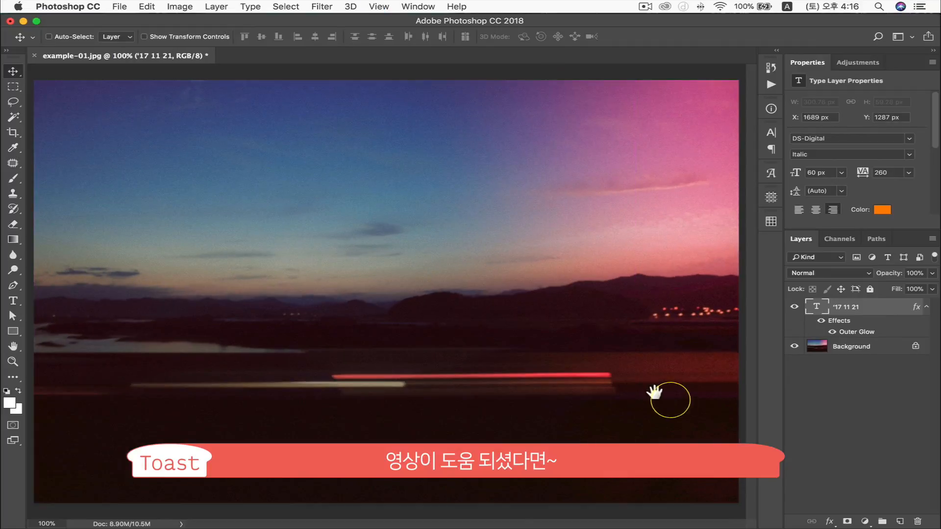
pyautogui.press('super+plus')
pyautogui.scroll(-10, 391, 201)
pyautogui.hscroll(5, 391, 201)
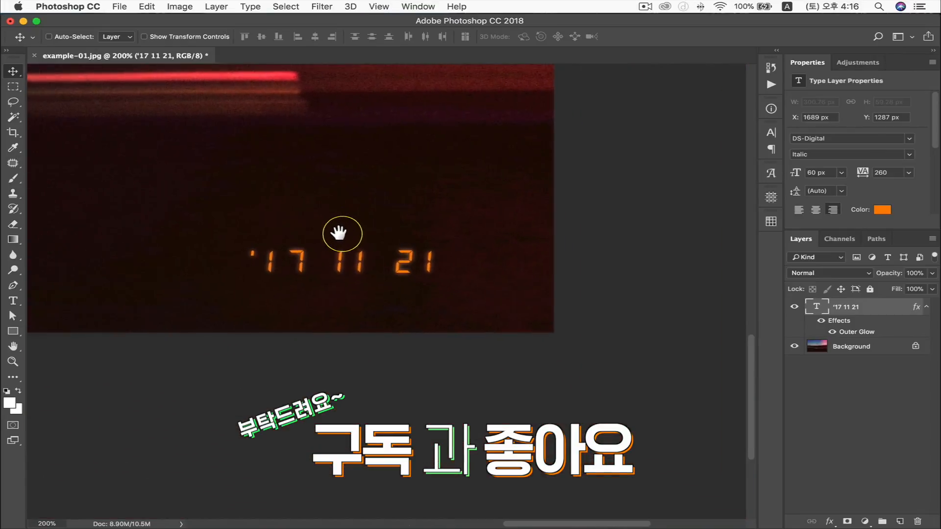
pyautogui.moveTo(340, 234); pyautogui.dragTo(369, 218)
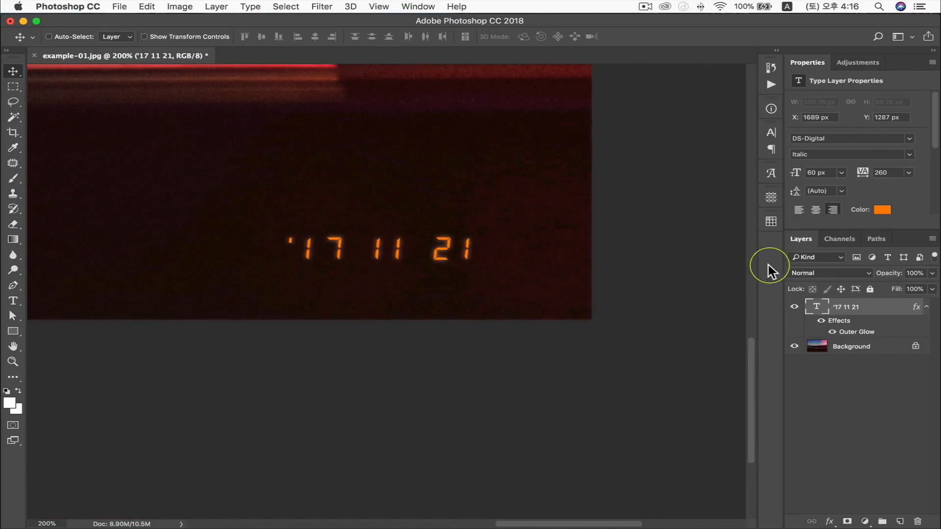
pyautogui.click(818, 273)
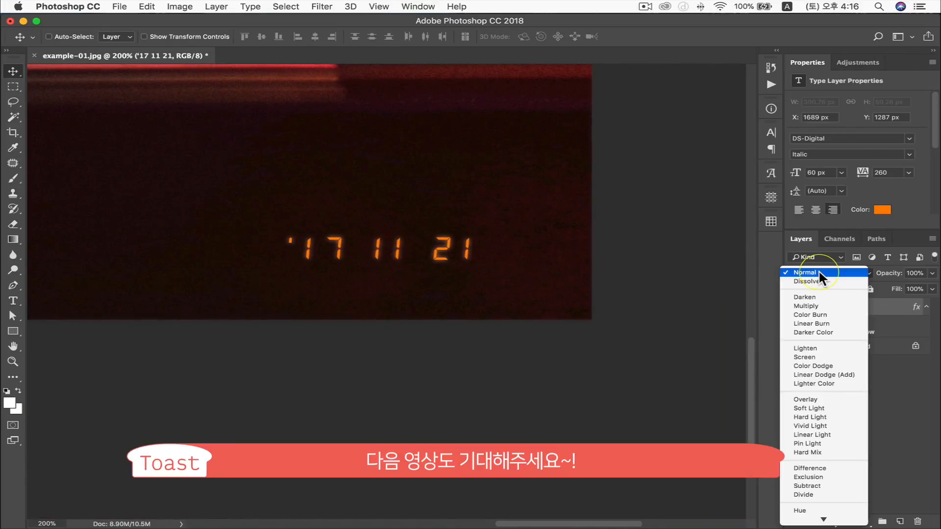
pyautogui.click(817, 357)
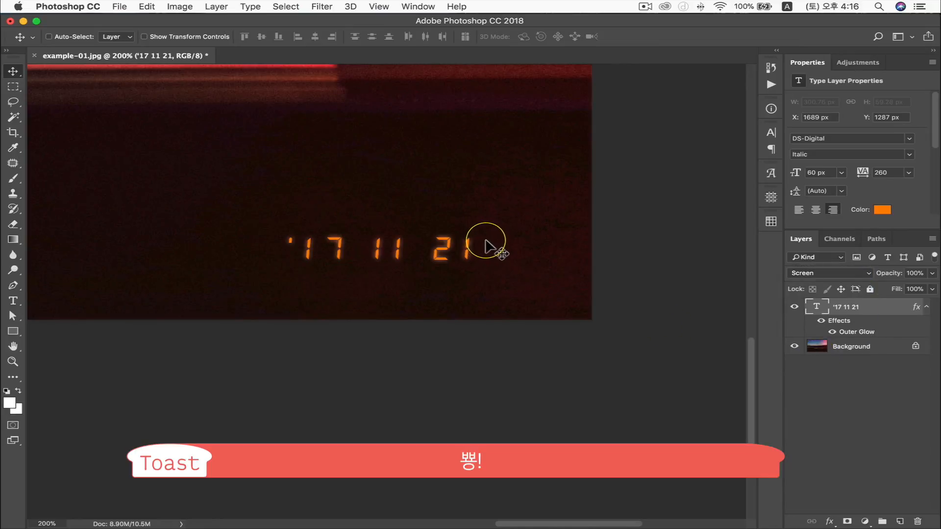
pyautogui.press('super+minus')
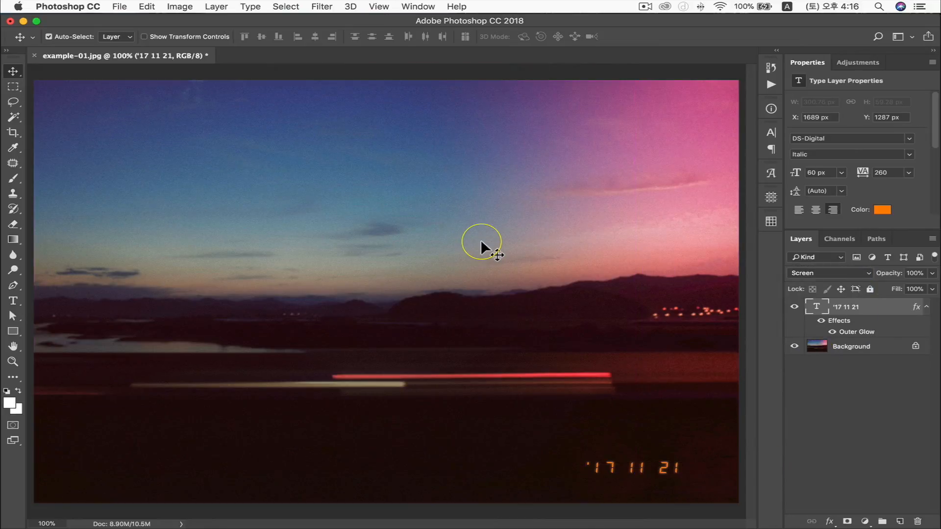
pyautogui.press('super+minus')
pyautogui.press('super+minus')
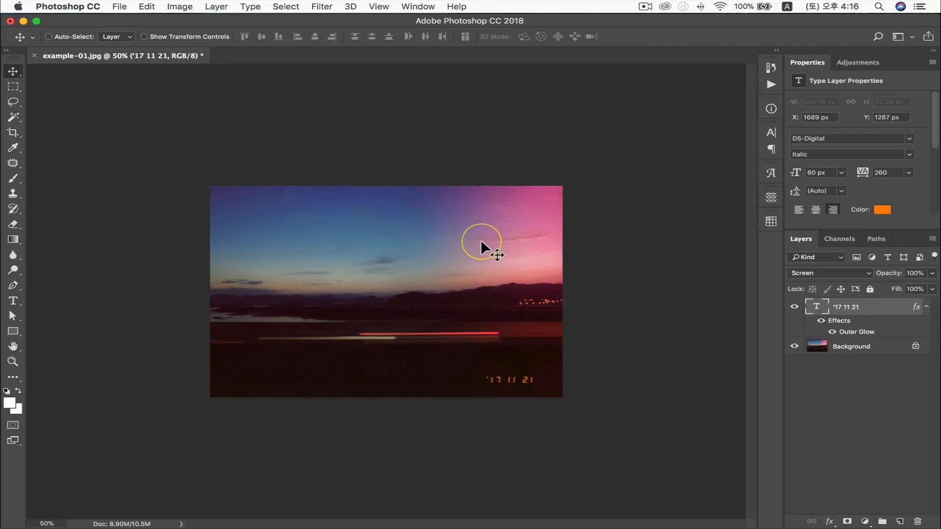